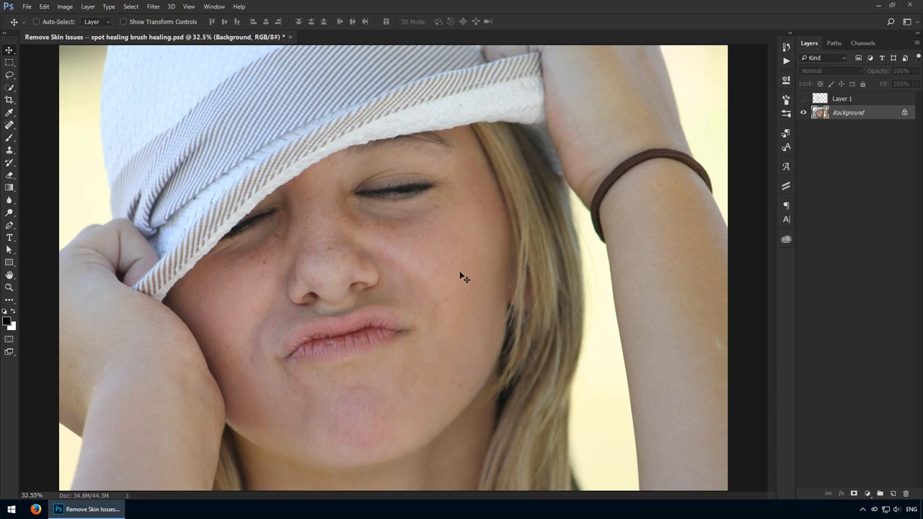
Step: Choose the Spot Healing Brush and add a new empty layer at the top of the layer stack for the retouching
key("j")
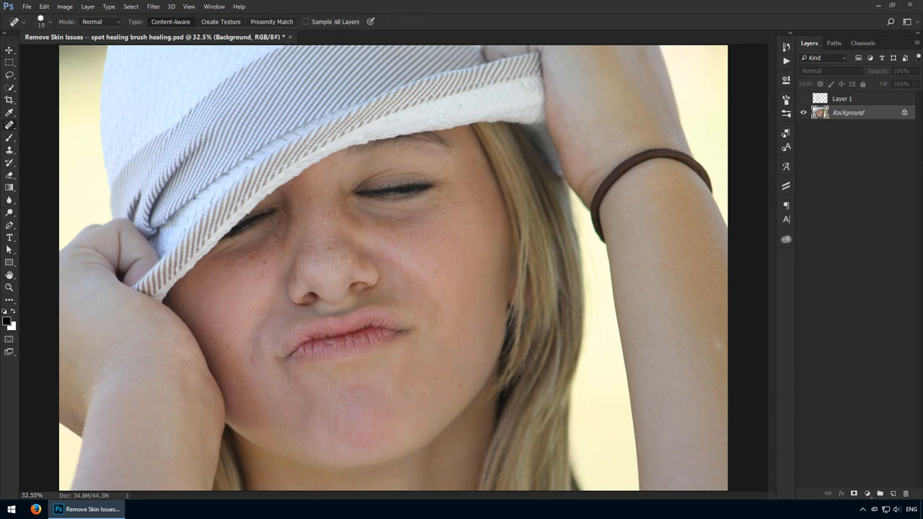
right_click(9, 128)
key("j")
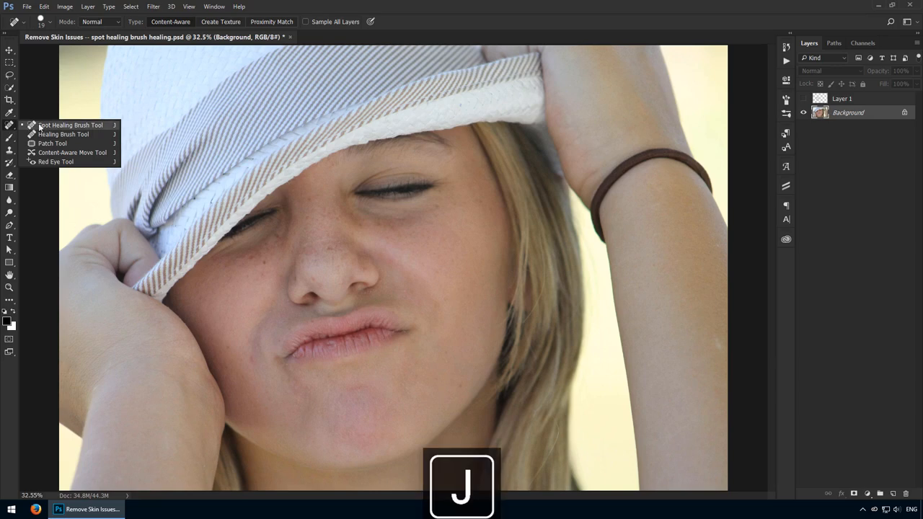
left_click(90, 126)
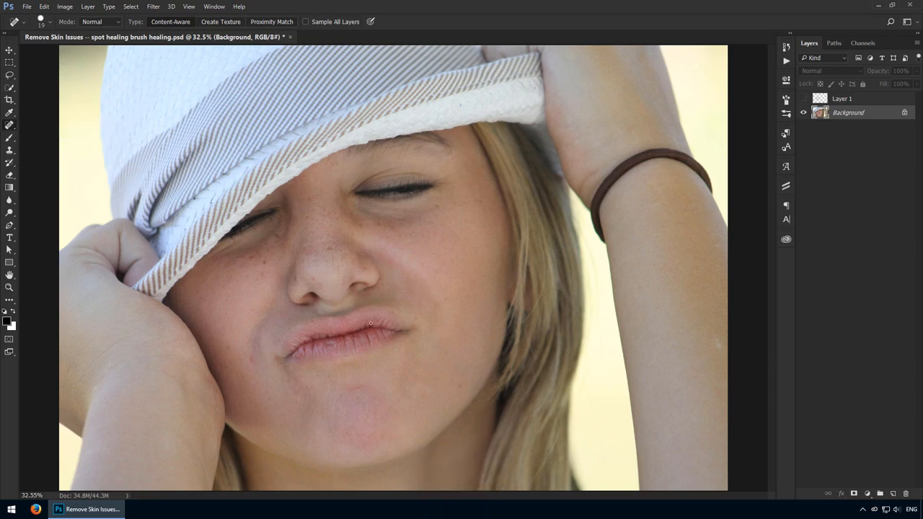
left_click(895, 486)
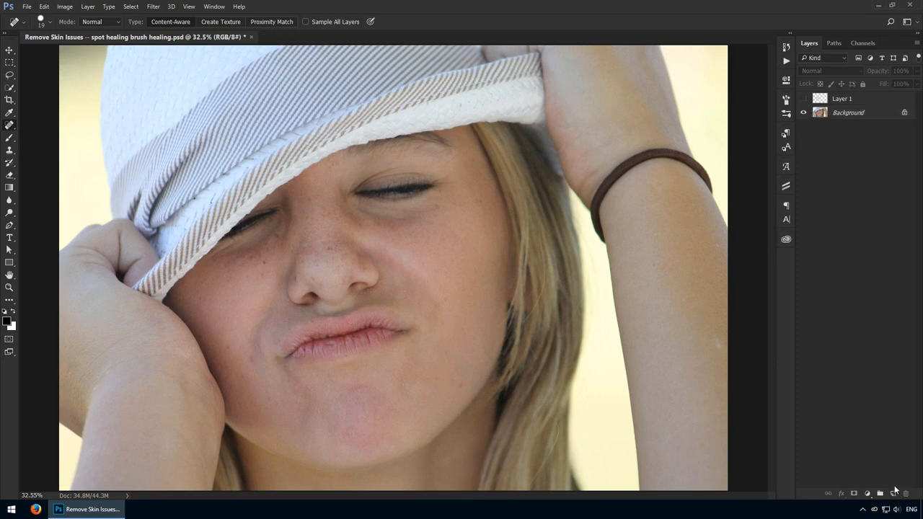
left_click(892, 494)
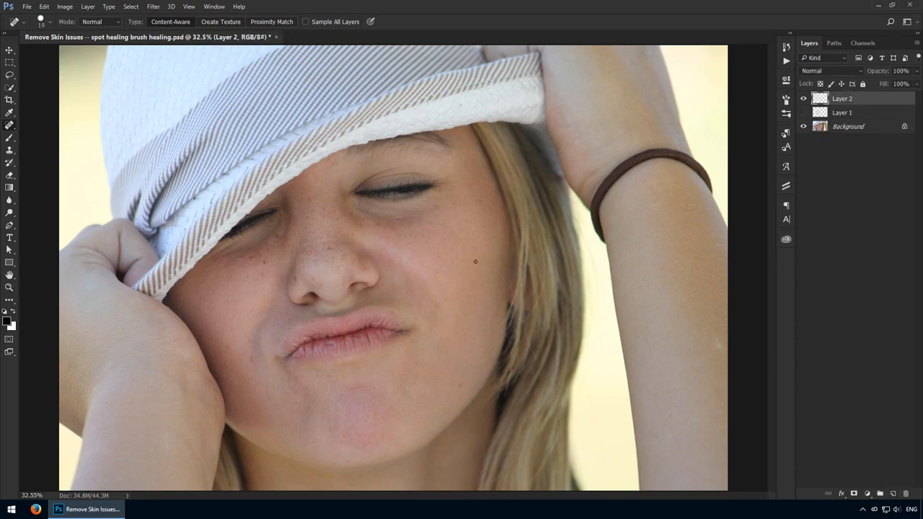
Step: With Sample All Layers on and a 60 px Content-Aware brush, heal the red cheek spot and the blemish by the mouth's left corner
key("ctrl+space")
left_click_drag(350, 211, 393, 211)
key("space")
left_click_drag(322, 275, 360, 210)
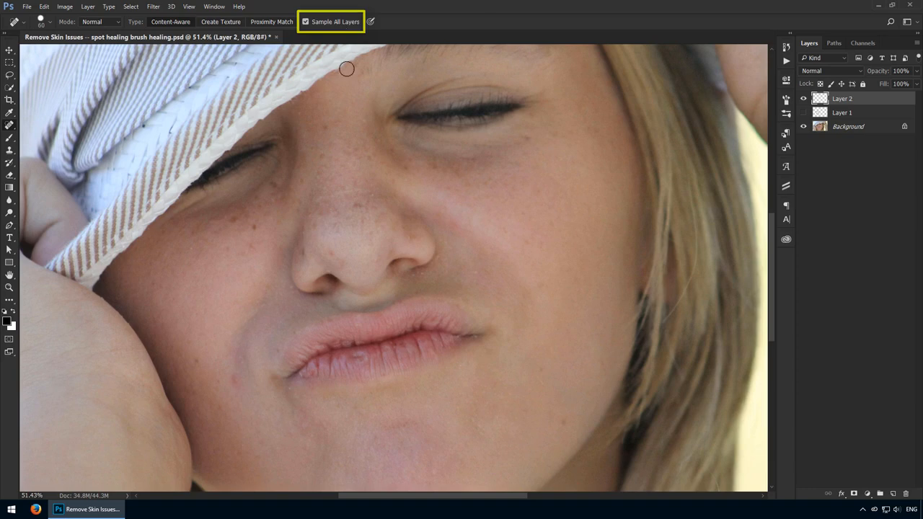
scroll(411, 279, "down", 1)
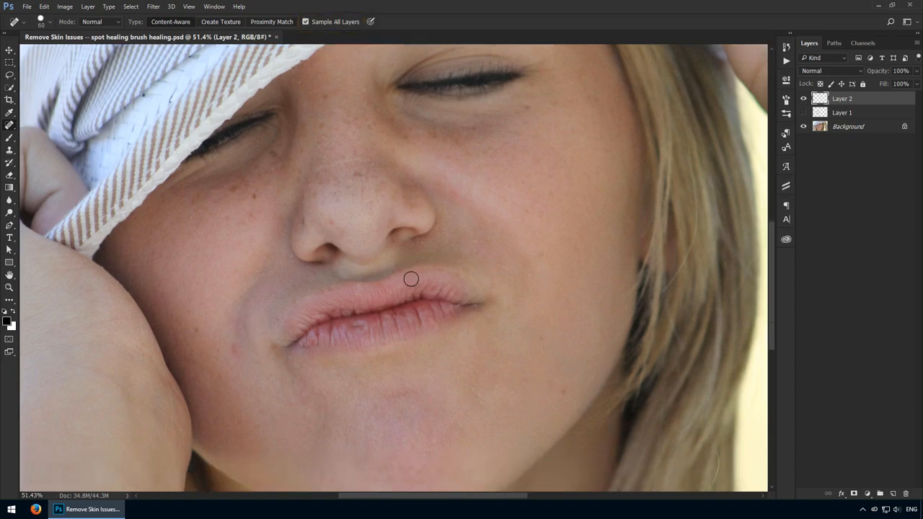
scroll(411, 279, "down", 2)
scroll(410, 279, "up", 3)
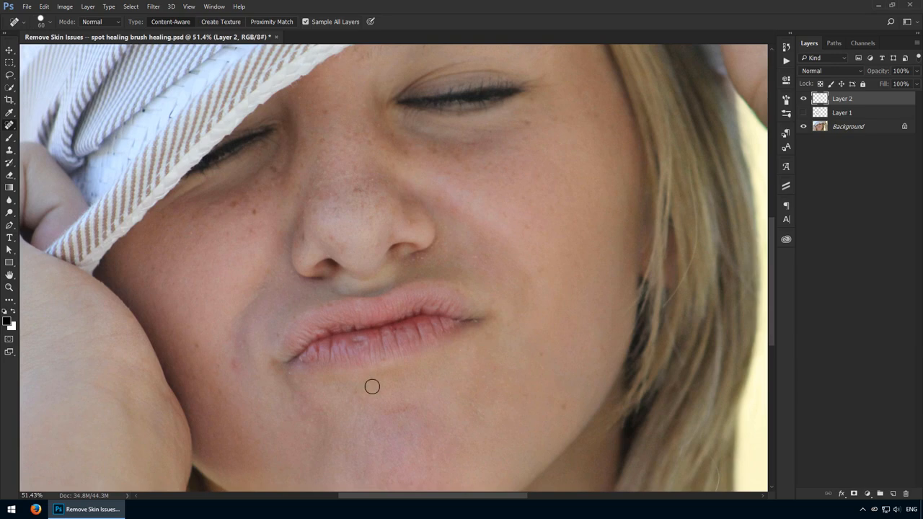
left_click_drag(255, 391, 303, 391)
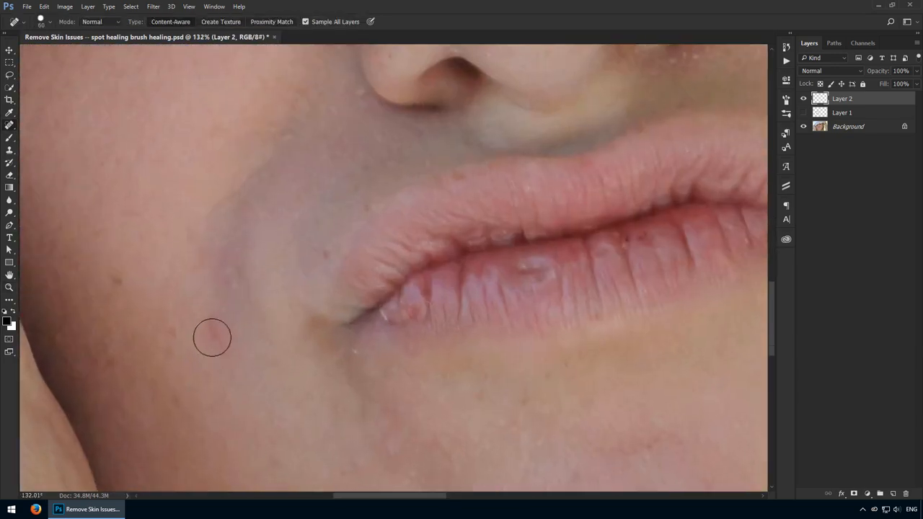
left_click(215, 333)
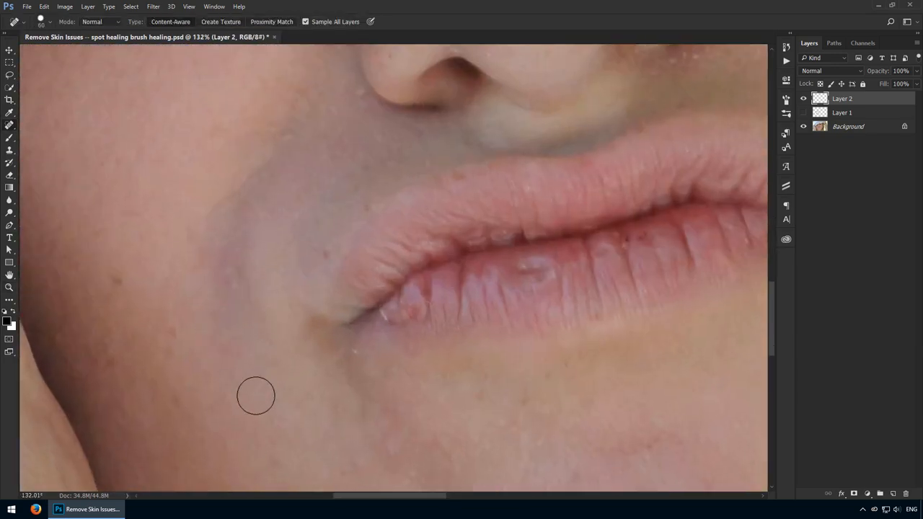
left_click_drag(334, 204, 264, 204)
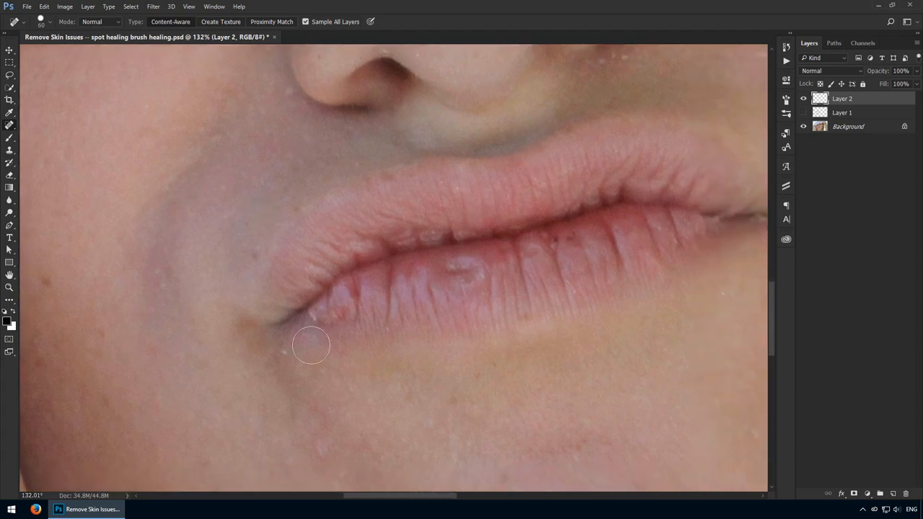
left_click(286, 353)
Step: Heal the red and pale blemishes on the nose tip, right nostril and bridge of the nose
mouse_move(373, 177)
left_mouse_down()
mouse_move(423, 331)
mouse_move(404, 397)
left_mouse_up()
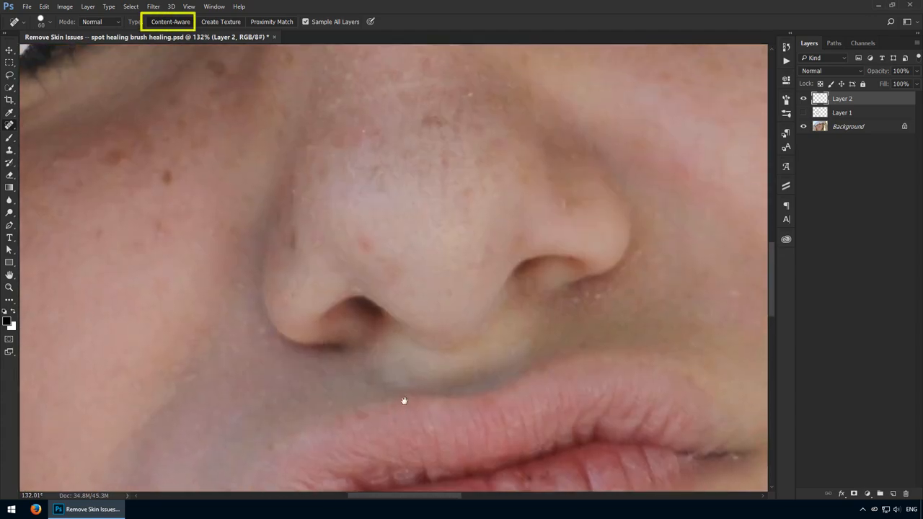
left_click(376, 244)
left_click(567, 203)
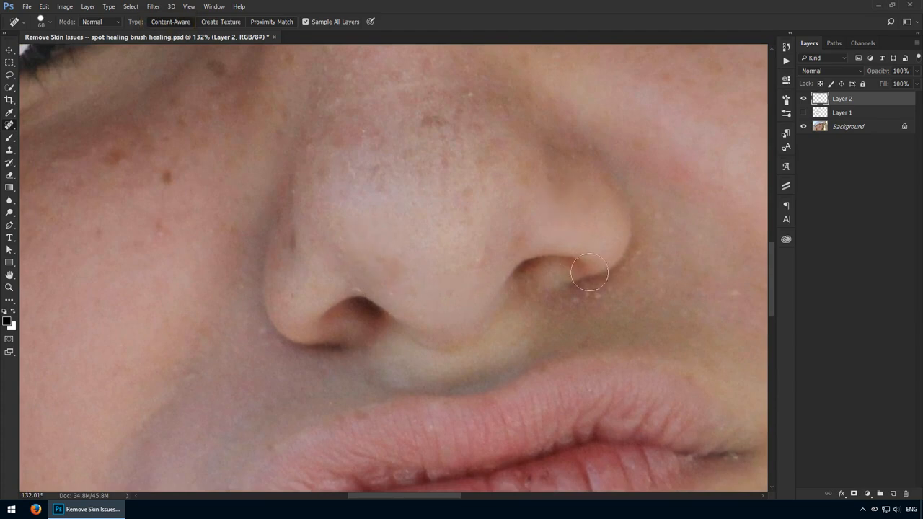
left_click_drag(398, 152, 454, 339)
left_click(488, 311)
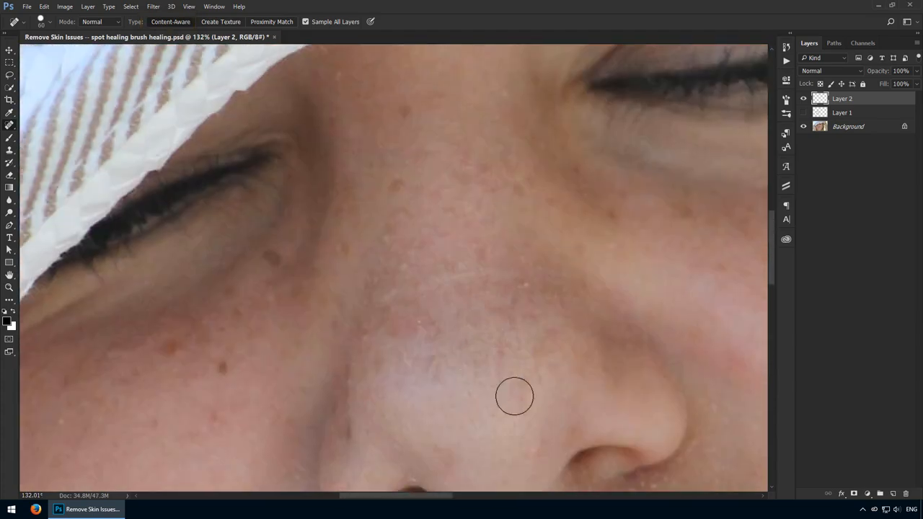
left_click(404, 108)
left_click_drag(536, 329, 374, 218)
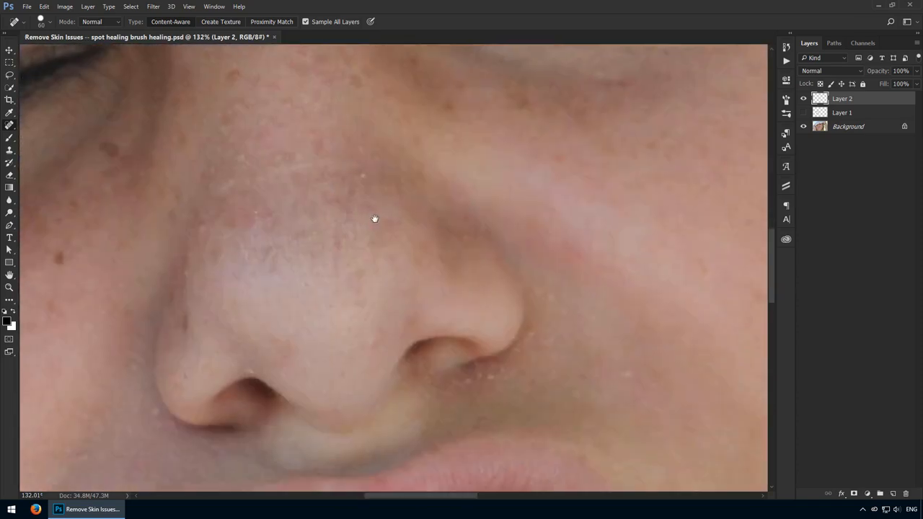
left_click(364, 179)
Step: Reduce the brush size to 40 px and heal the white flakes under the right nostril and the blemish near the mouth's right corner
key("bracketleft")
left_click_drag(424, 333, 323, 208)
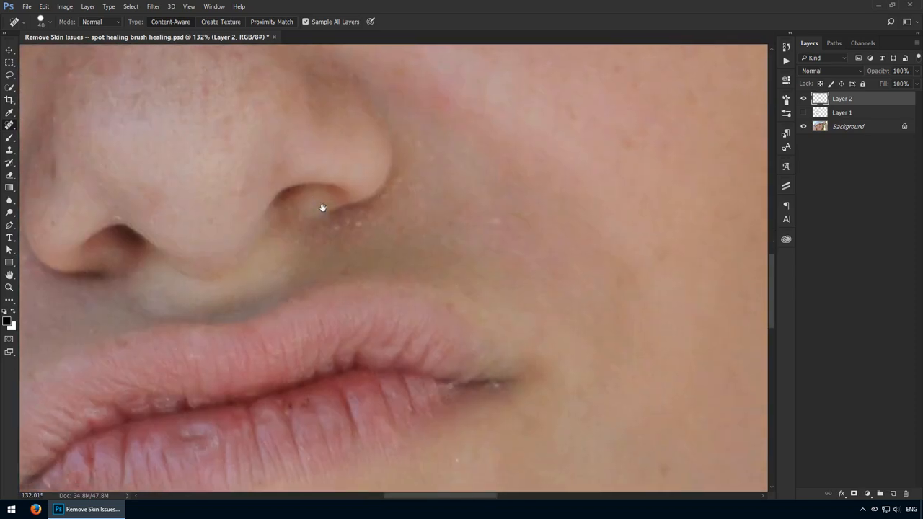
left_click(349, 222)
left_click(347, 222)
left_click_drag(498, 361, 509, 228)
left_click(508, 247)
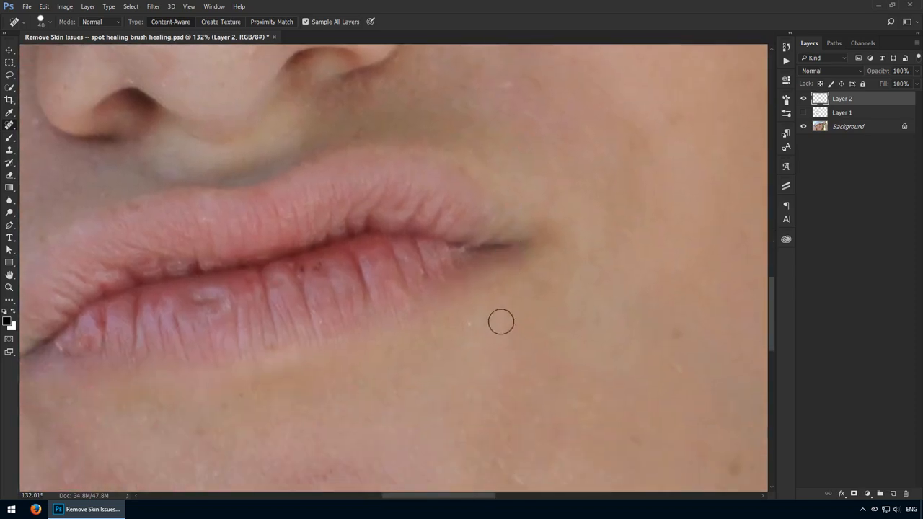
Step: Heal the flaws at the left end and middle of the lower lip, enlarging the brush to 70 px
left_click_drag(297, 333, 449, 315)
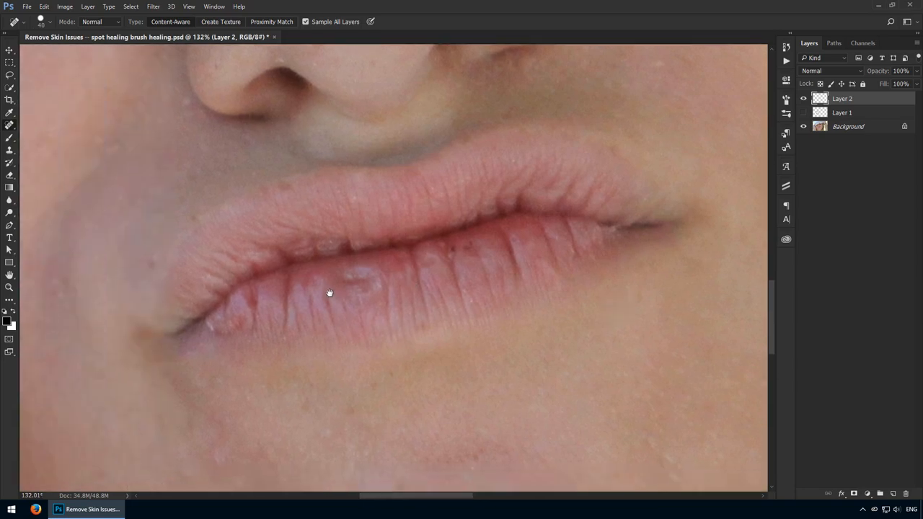
left_click(212, 325)
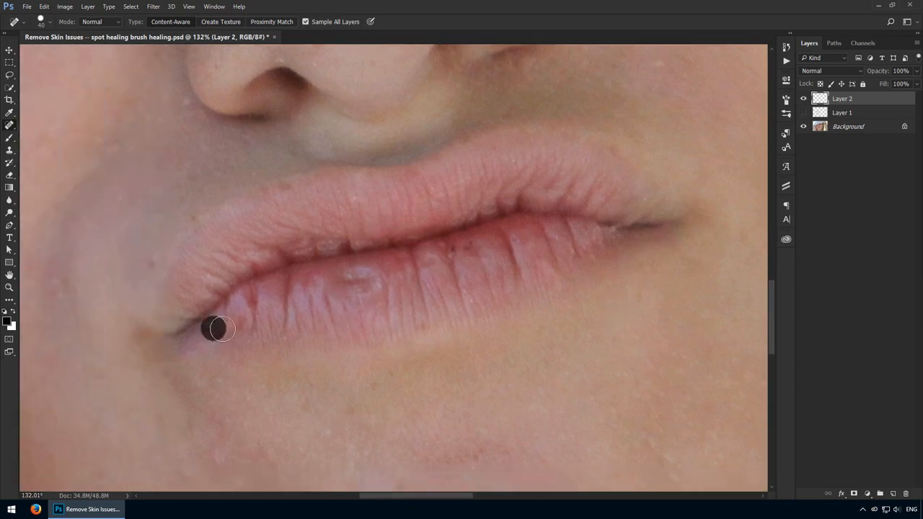
key("bracketright")
left_click(374, 282)
key("bracketright")
key("bracketright")
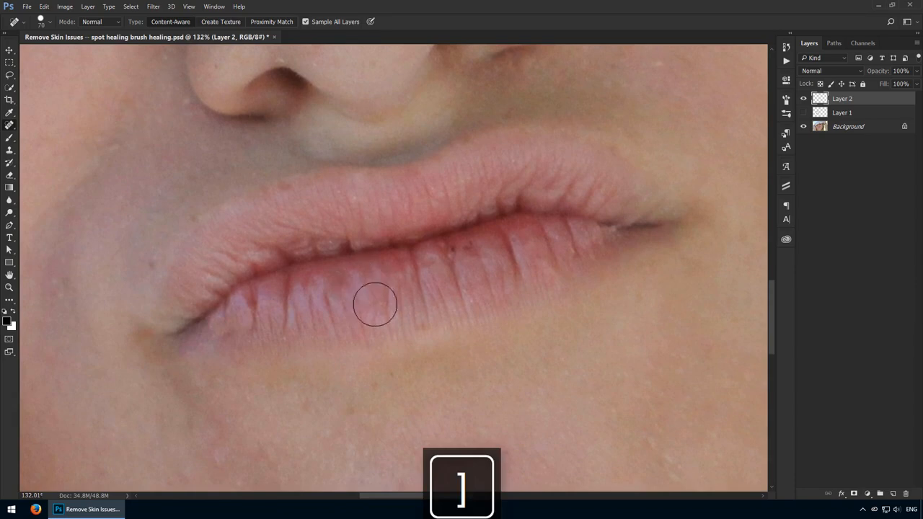
Step: Heal the dark spots in the middle of the lower lip, undo that correction and heal them again
left_click(463, 255)
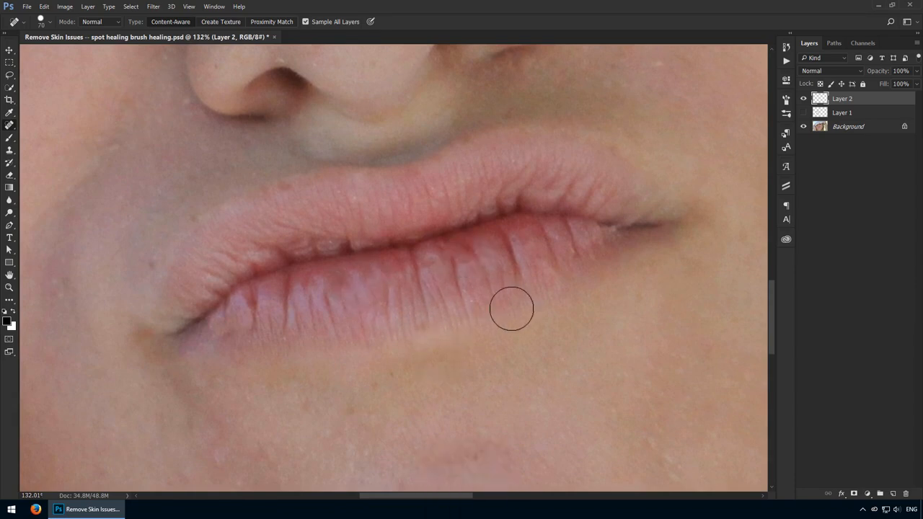
left_click_drag(486, 276, 491, 308)
key("ctrl+z")
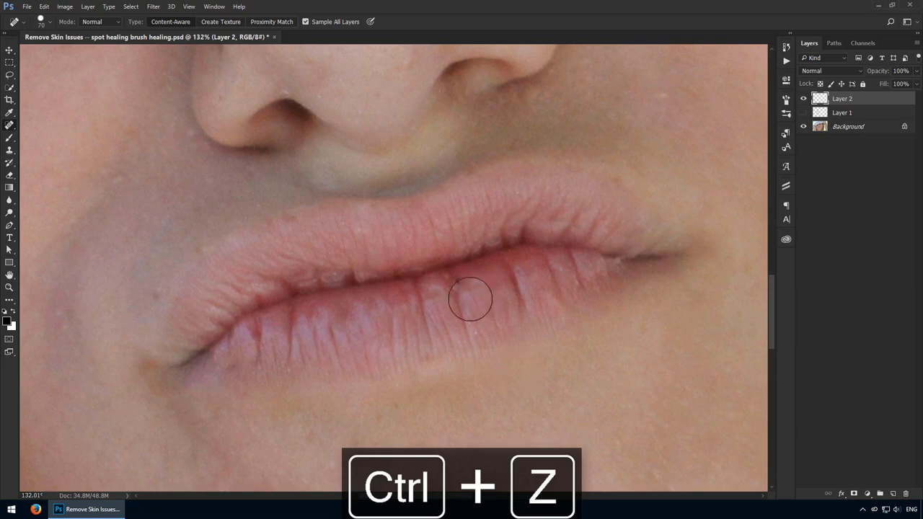
left_click(443, 289)
Step: Reduce the brush size to 40 px and heal the skin spot on the cheek beside the right nostril
left_click_drag(482, 281, 228, 282)
key("bracketleft")
key("bracketleft")
key("bracketleft")
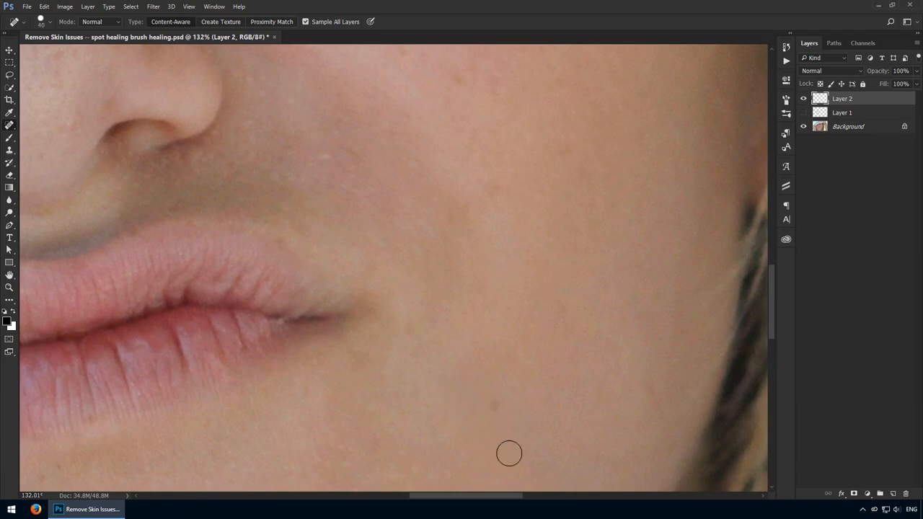
mouse_move(313, 180)
left_mouse_down()
mouse_move(383, 360)
mouse_move(404, 361)
left_mouse_up()
left_click_drag(389, 286, 480, 344)
left_click(409, 326)
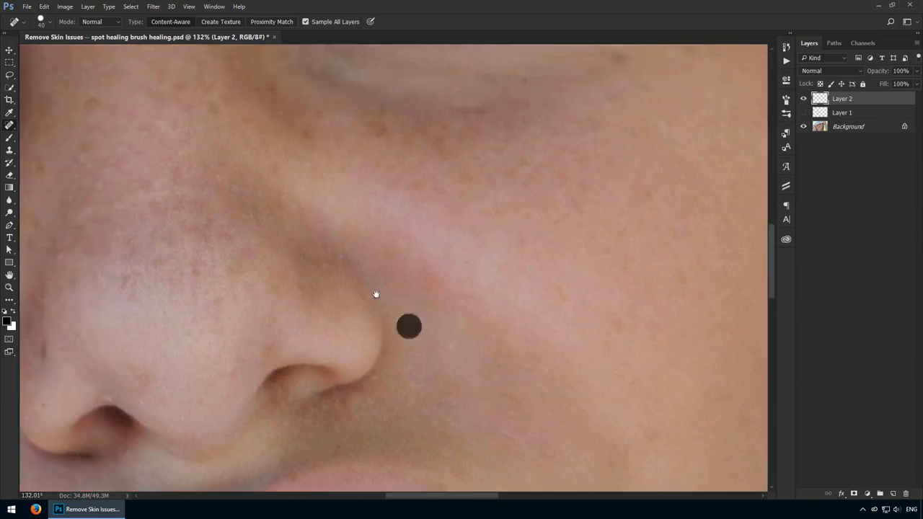
Step: Examine the nose and mouth retouching, then compare the whole portrait with and without the healing layer
left_click_drag(245, 170, 428, 305)
left_click_drag(236, 336, 349, 181)
left_click_drag(279, 260, 349, 222)
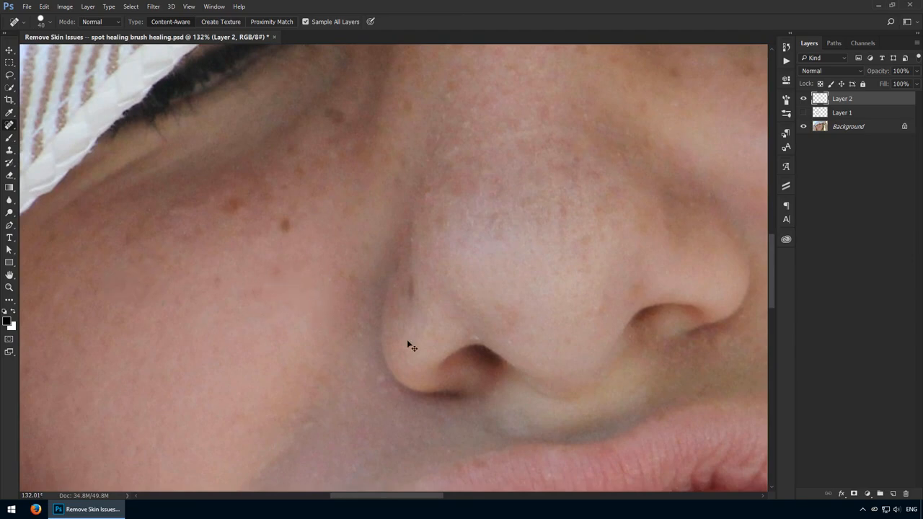
key("ctrl+minus")
left_click_drag(449, 378, 356, 225)
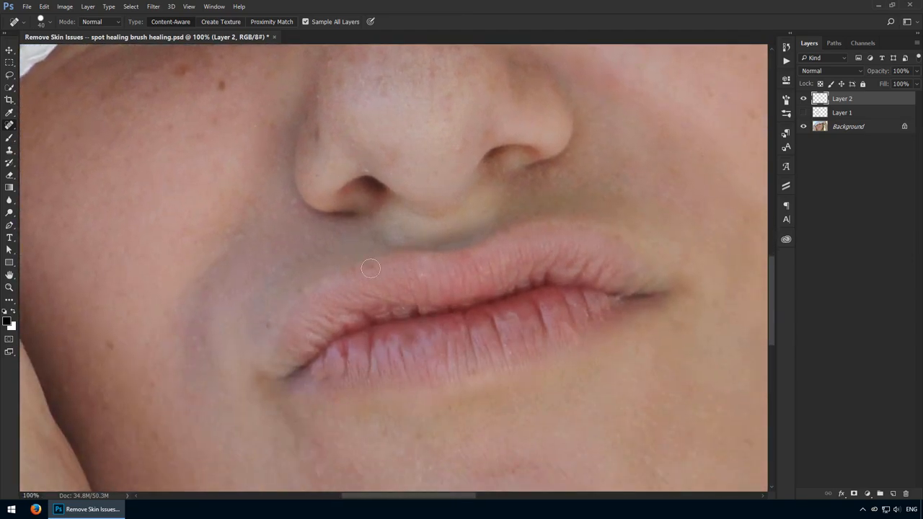
key("ctrl+0")
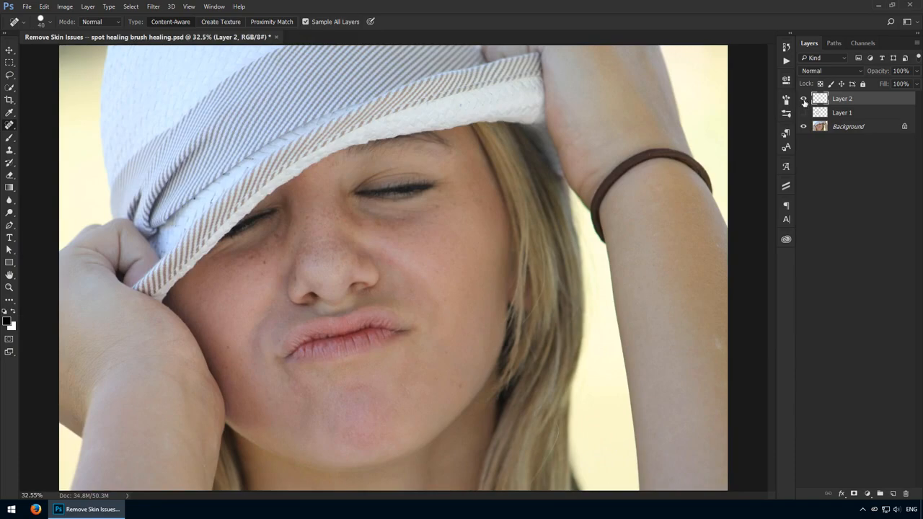
left_click(804, 100)
left_click(804, 100)
left_click(805, 102)
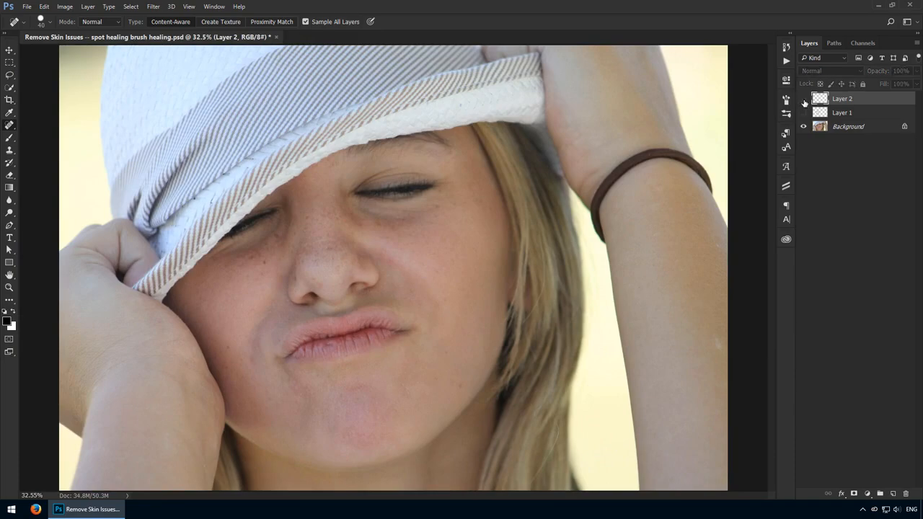
left_click(805, 102)
Step: Heal the remaining small marks on the tip of the nose and the dark spot on its left side
key("ctrl+space")
left_click_drag(340, 242, 384, 291)
left_click(316, 302)
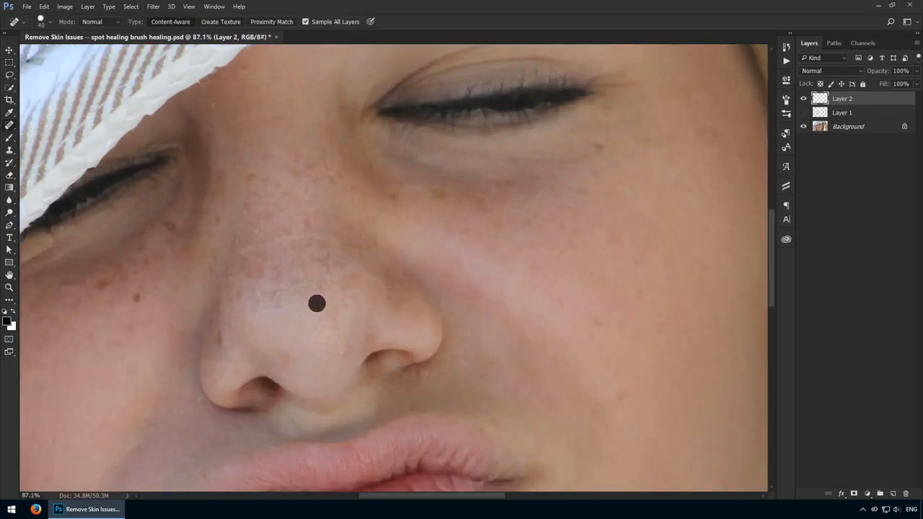
left_click(319, 290)
left_click(336, 313)
left_click(221, 340)
Step: Compare the whole portrait before and after the healing by hiding and showing Layer 2 twice
key("ctrl+0")
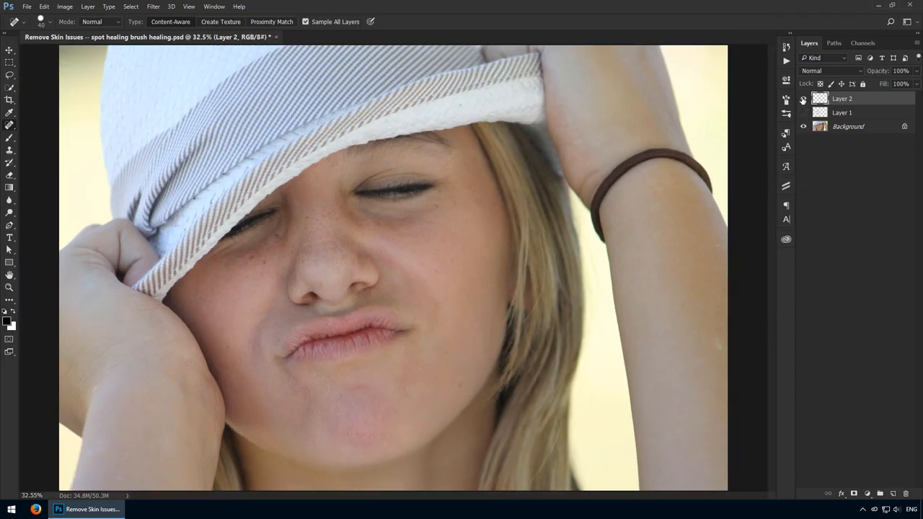
left_click(802, 100)
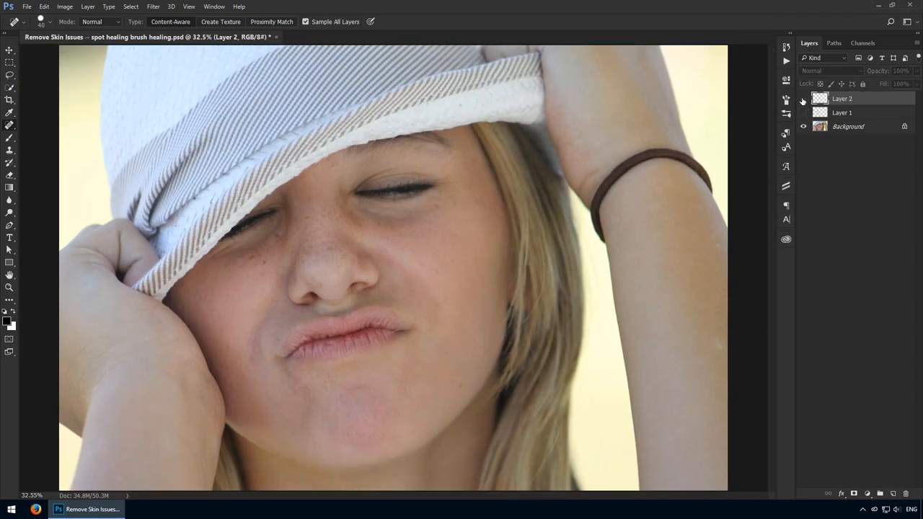
left_click(802, 100)
left_click(802, 99)
left_click(803, 99)
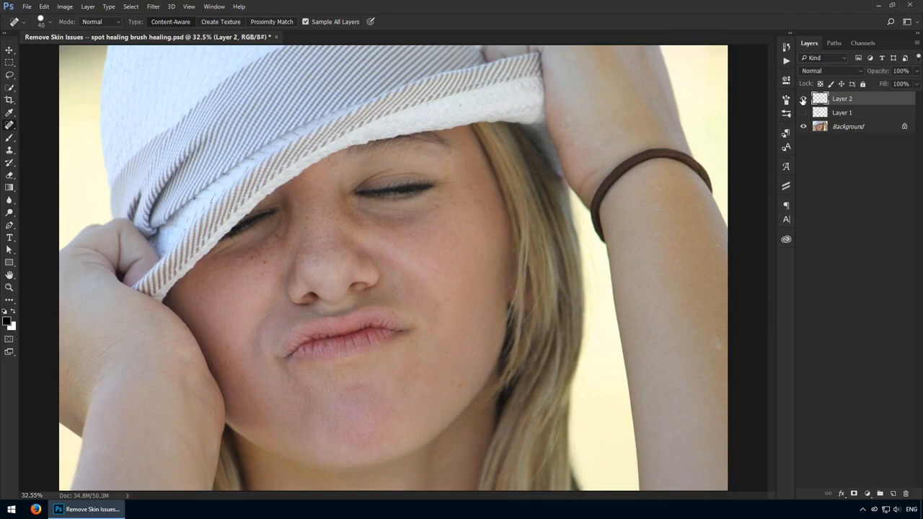
Step: Heal the spot near the left end of the lower lip, fit the whole portrait in view and switch to the Move tool
left_click(318, 345, "ctrl")
left_click(289, 370, "ctrl")
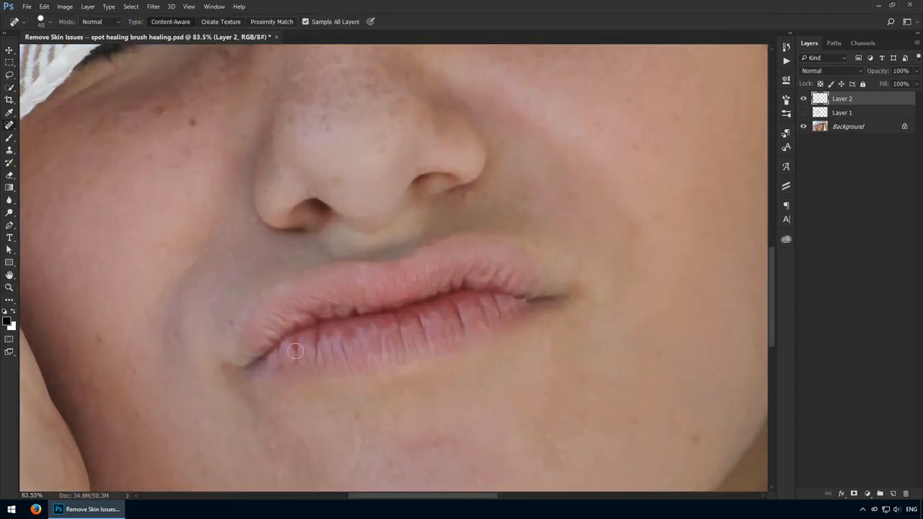
left_click(295, 349)
left_click_drag(311, 394, 356, 329)
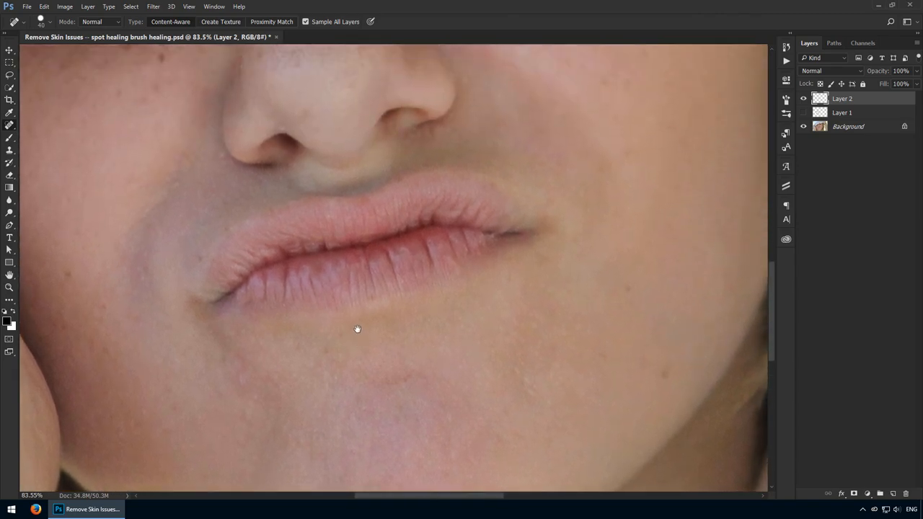
key("ctrl+0")
key("v")
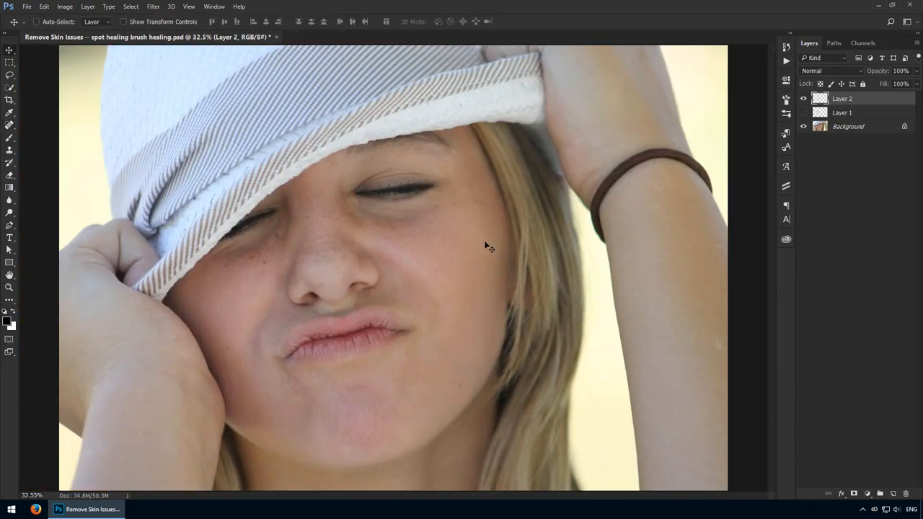
Step: Enlarge the Eraser to 150 px, erase part of the healing on Layer 2 and switch to the Move tool
key("e")
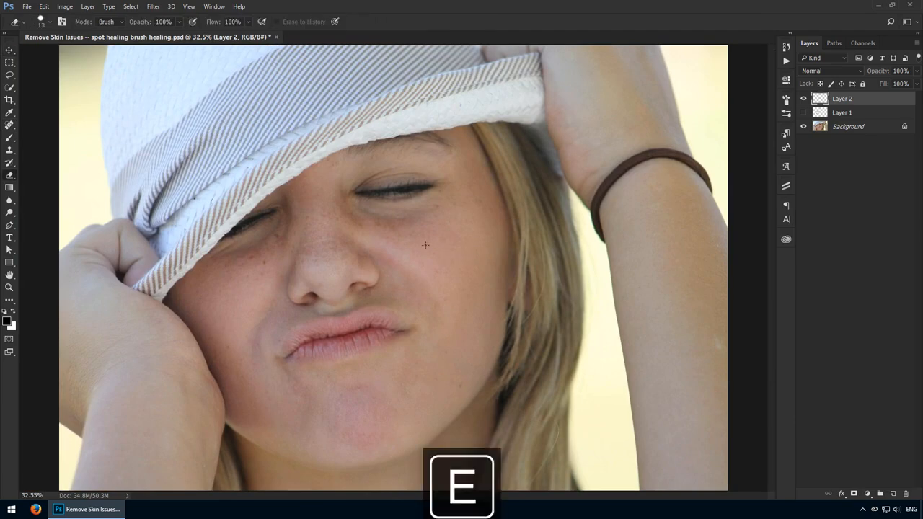
key("bracketright")
key("bracketright")
key("bracketright")
key("bracketright")
key("bracketright")
key("bracketright")
key("bracketright")
key("bracketright")
key("bracketright")
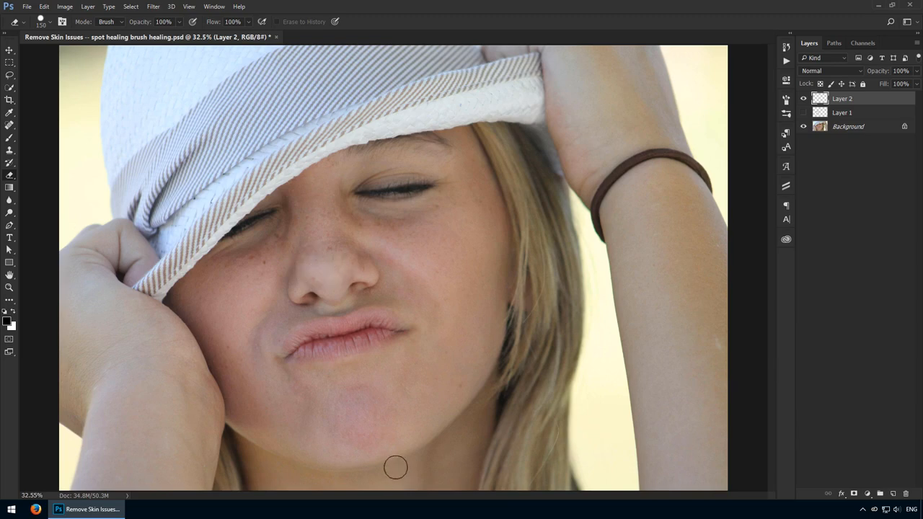
key("v")
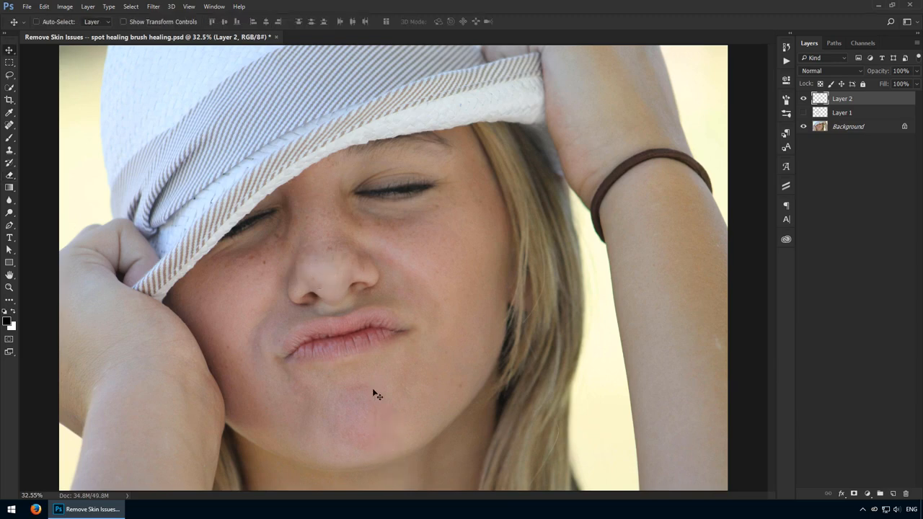
Step: Compare the portrait with and without the healing after erasing by toggling Layer 2's visibility twice
left_click(803, 99)
left_click(804, 99)
left_click(803, 99)
left_click(803, 99)
Step: Heal spots on the cheek beside the nose and on the nose bridge with the Spot Healing Brush, enlarging it to 60 px
key("z")
mouse_move(272, 263)
left_mouse_down()
mouse_move(299, 292)
mouse_move(353, 311)
left_mouse_up()
key("j")
left_click(253, 268)
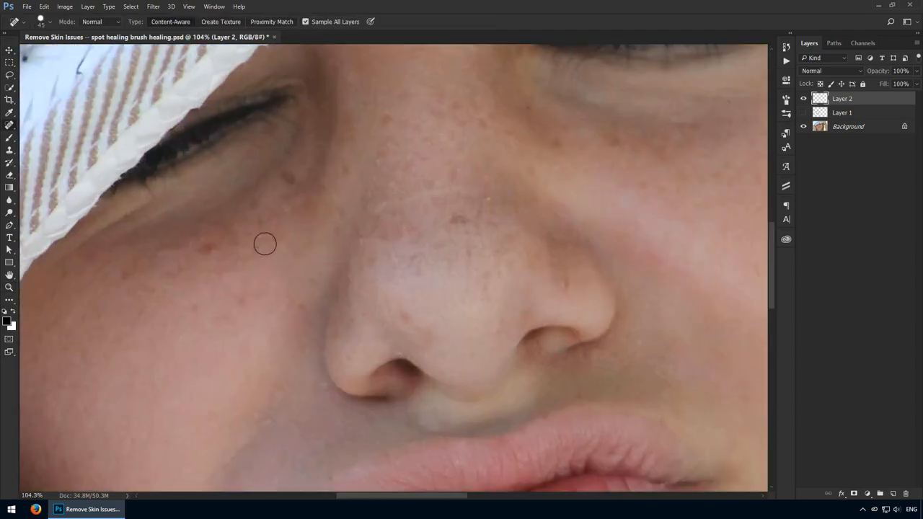
key("bracketright")
key("bracketright")
left_click(430, 110)
key("ctrl+1")
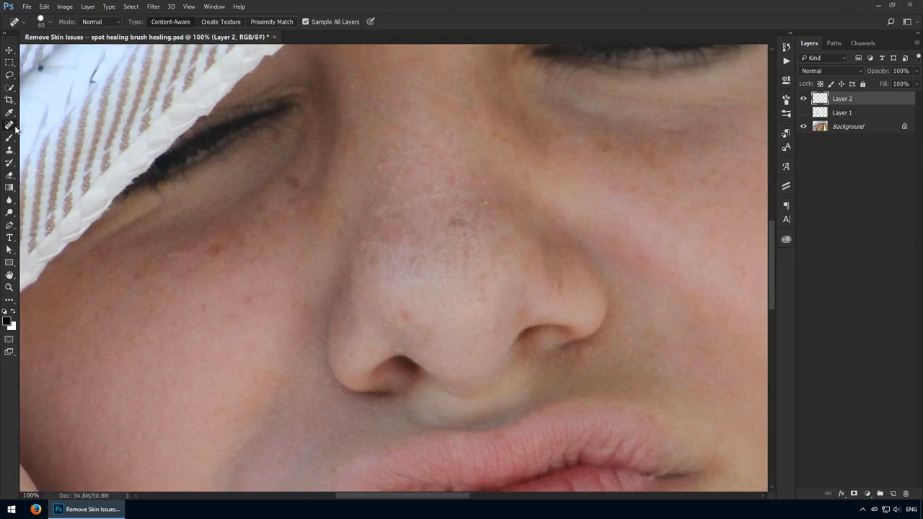
Step: Switch to the Healing Brush tool and fit the whole portrait in view
right_click(13, 127)
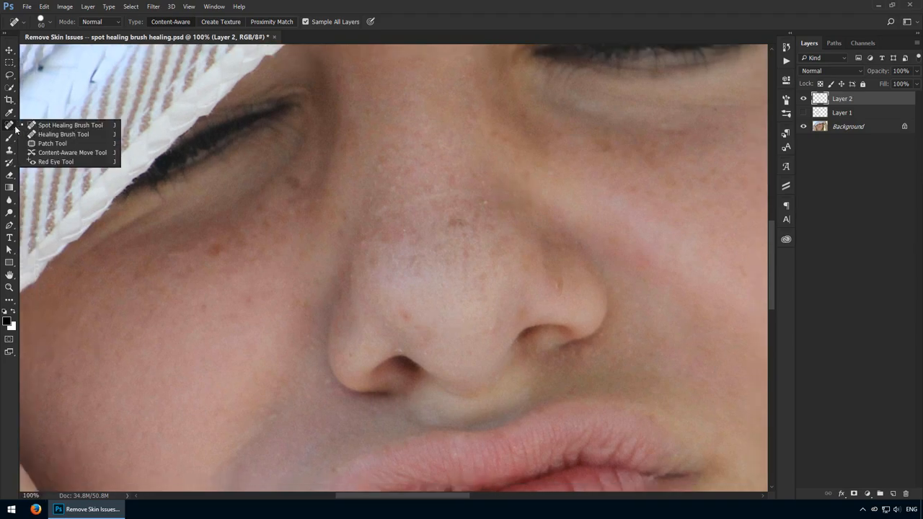
left_click(58, 135)
key("ctrl+0")
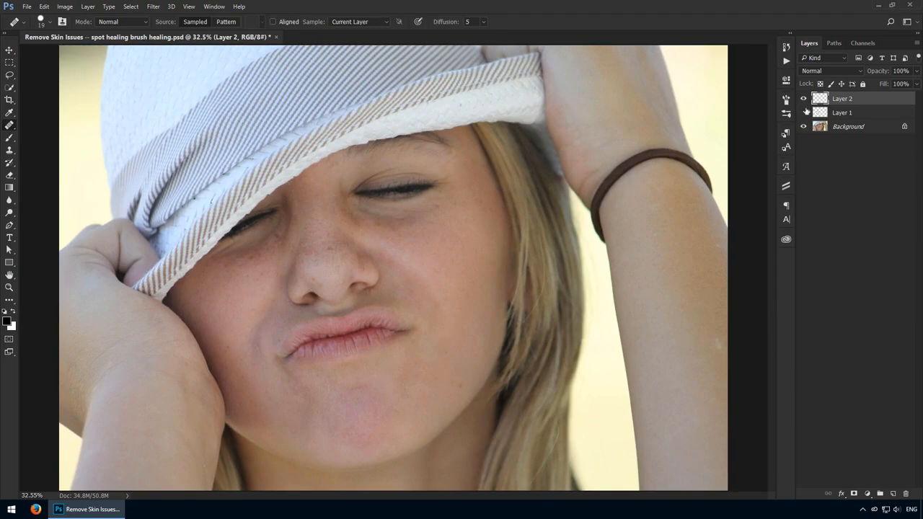
Step: Hide Layer 2 and rename it "spot healing"
left_click(804, 100)
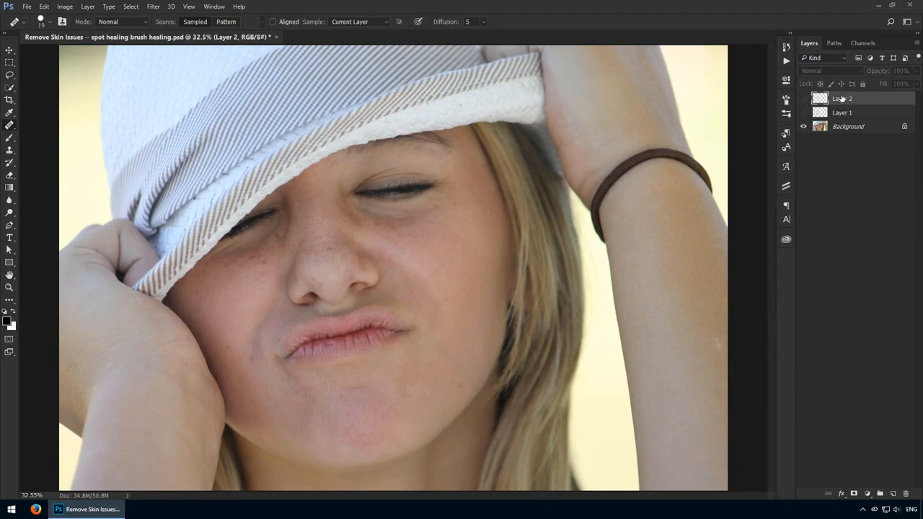
double_click(842, 98)
type("spot healing")
key("Return")
Step: Add a new layer above the spot healing layer and name it "healing brush"
left_click(894, 494)
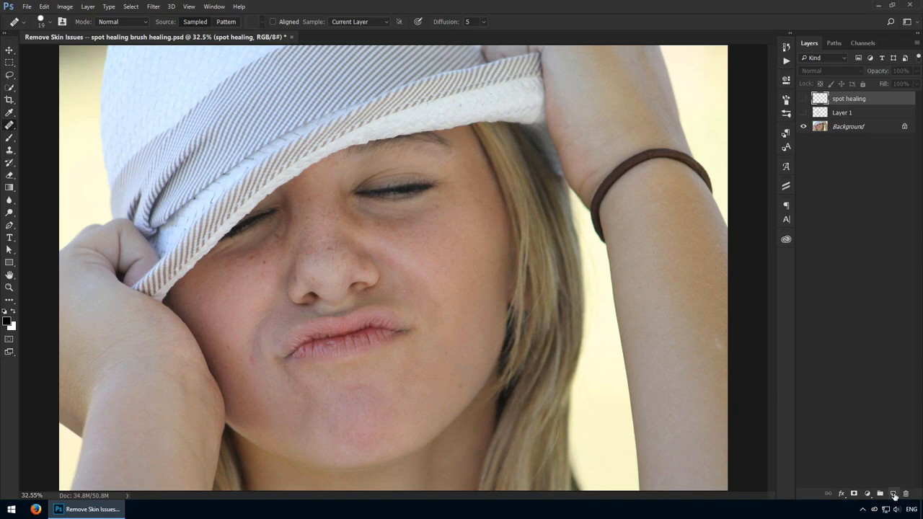
double_click(849, 99)
type("hea")
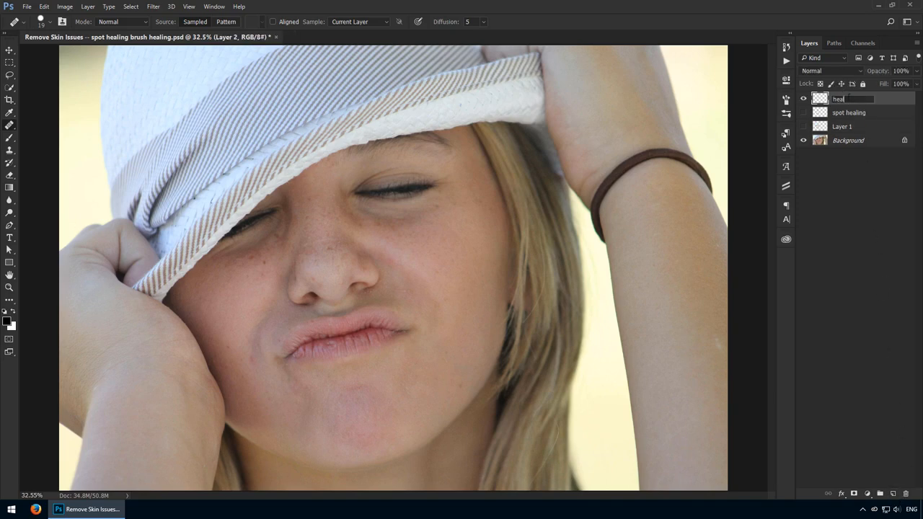
type("ling brush")
key("Return")
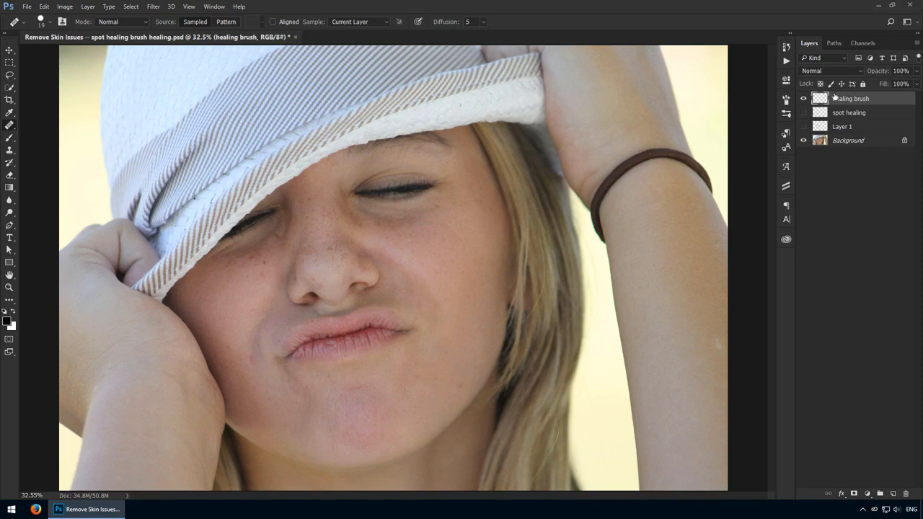
Step: Set the Healing Brush to sample All Layers and enlarge the brush to 200 px
left_click(363, 22)
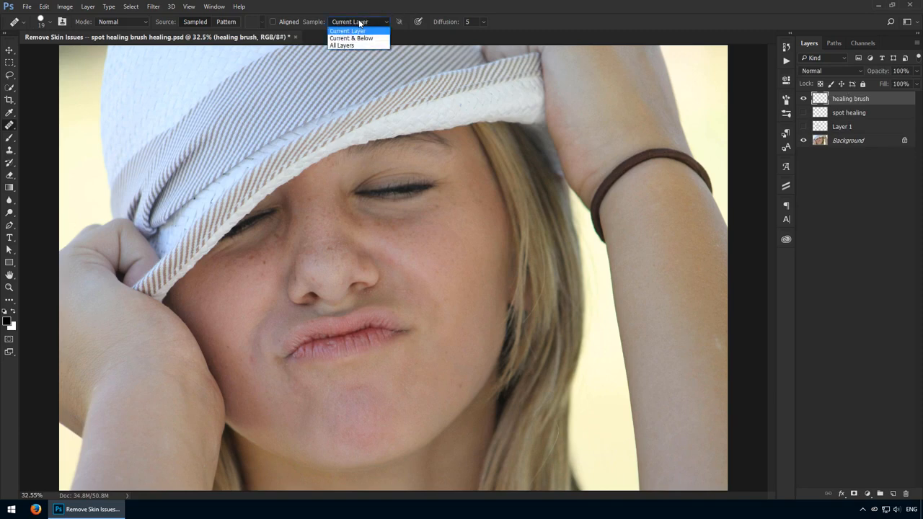
left_click(350, 46)
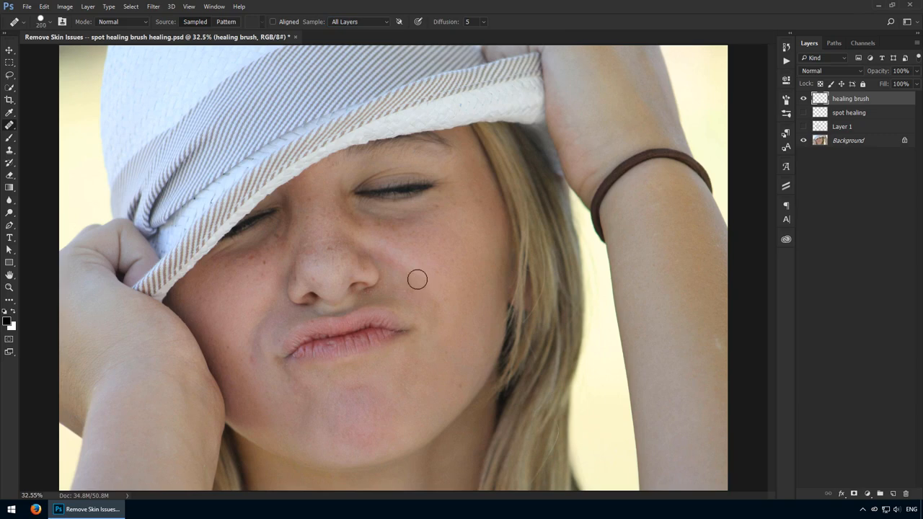
left_click(365, 22)
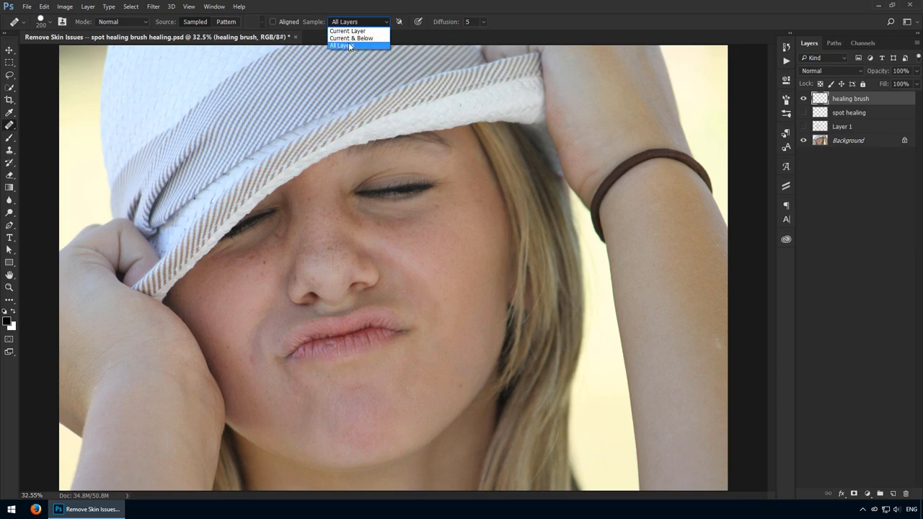
left_click(349, 45)
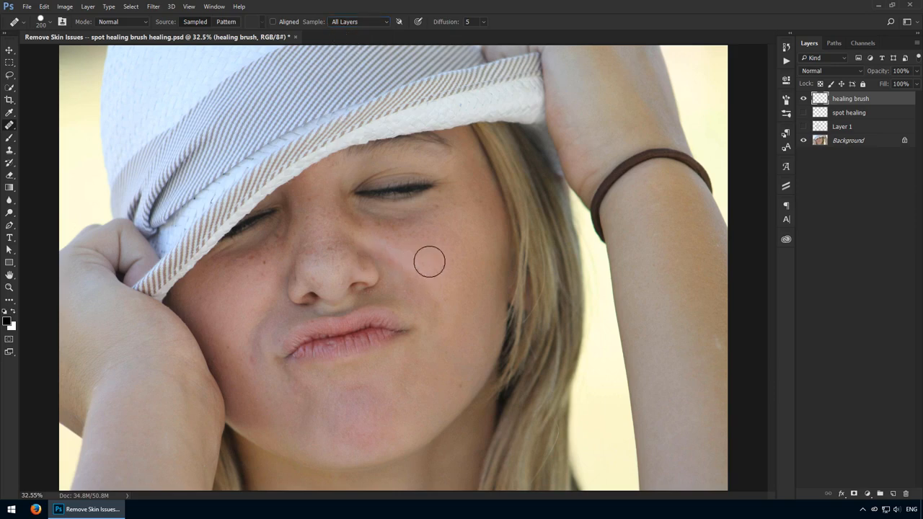
Step: Reduce the Healing Brush to 100 px, sample clean skin from the cheek and heal the dark spots on the middle of the nose
left_click_drag(442, 283, 476, 303)
left_click_drag(409, 277, 479, 279)
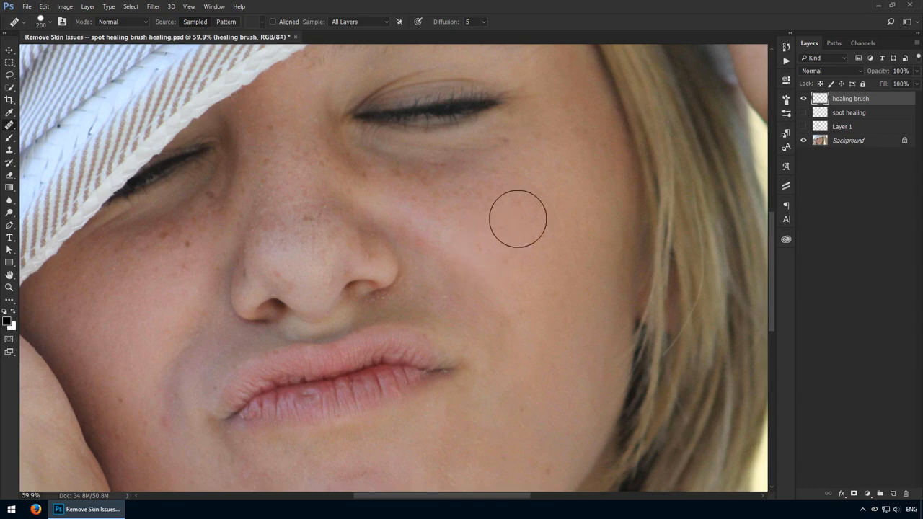
key("bracketleft")
key("bracketleft")
key("bracketleft")
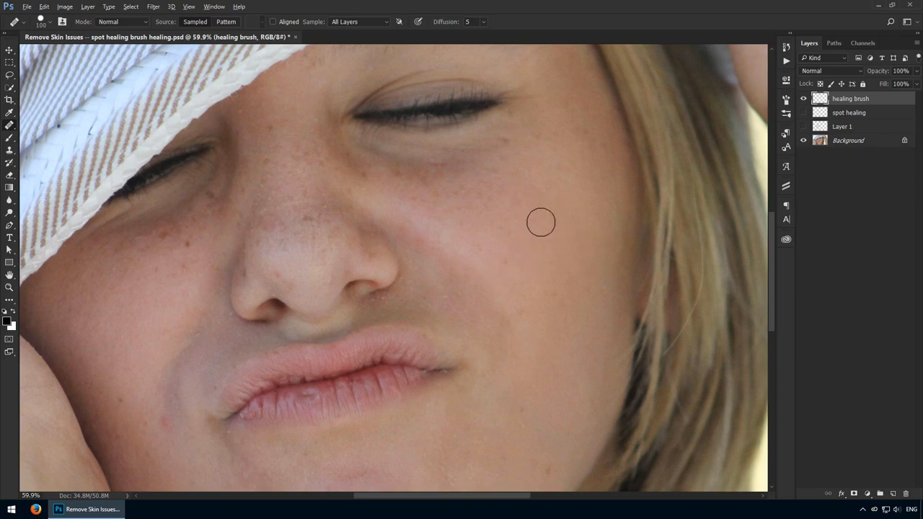
key("alt")
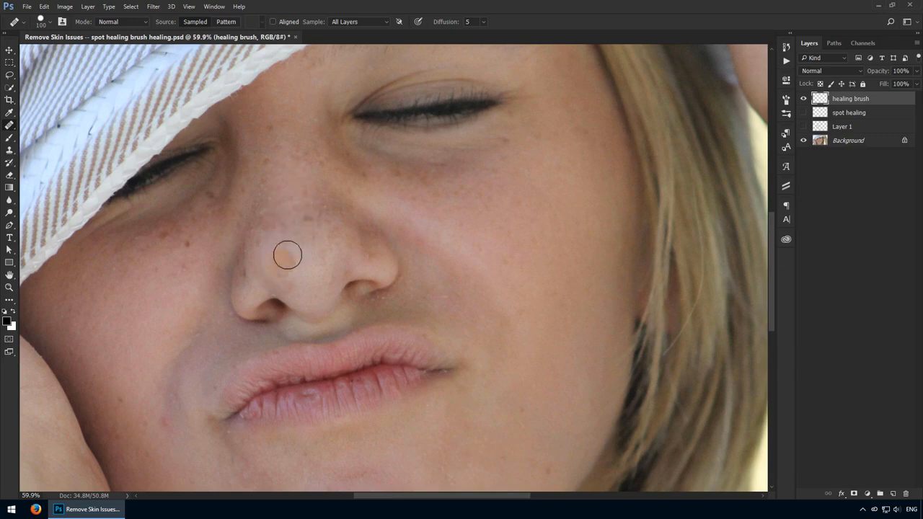
left_click_drag(311, 220, 318, 231)
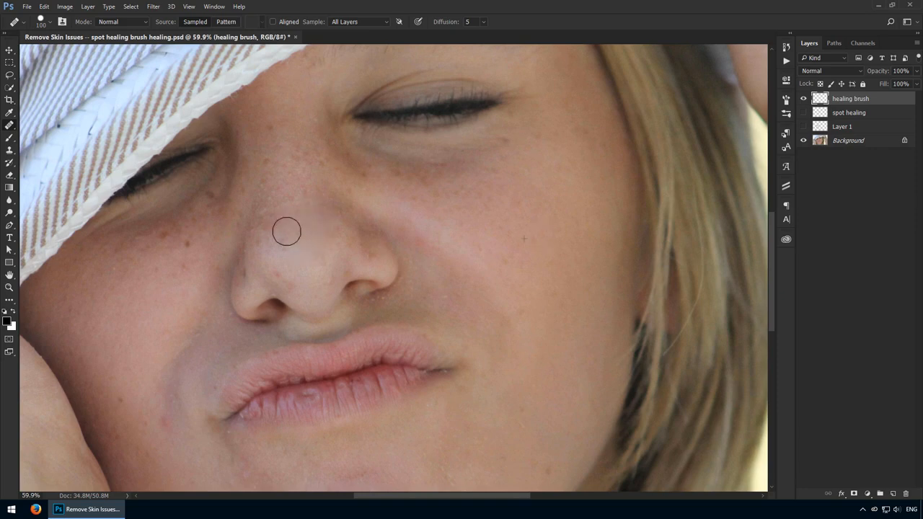
Step: Heal the remaining marks across the tip and bridge of the nose, then compare with the healing brush layer hidden and shown
left_click(313, 261)
mouse_move(279, 260)
left_mouse_down()
mouse_move(274, 270)
mouse_move(298, 276)
left_mouse_up()
left_click_drag(333, 201, 333, 194)
left_click_drag(281, 233, 299, 197)
left_click(804, 99)
left_click(804, 99)
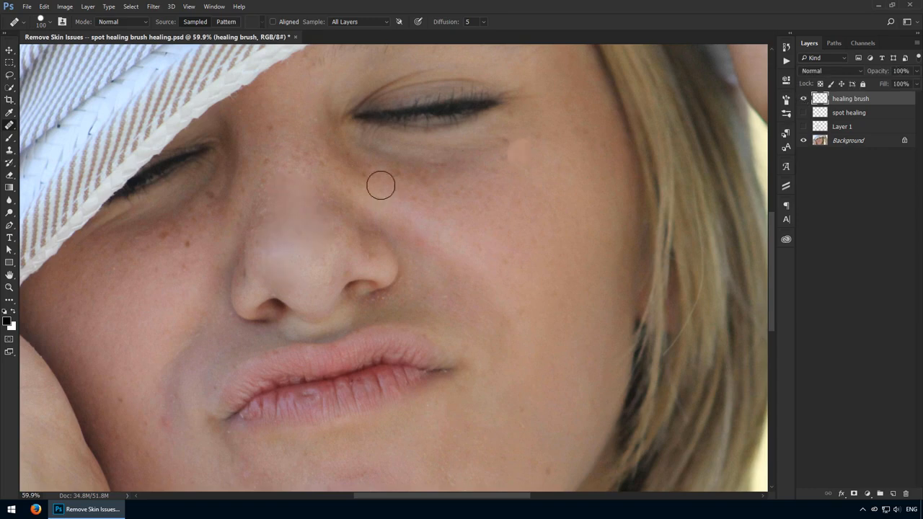
Step: Resample clean skin from the cheek and heal the marks beside the nostril and the freckles on the upper nose bridge
left_click(558, 267, "alt")
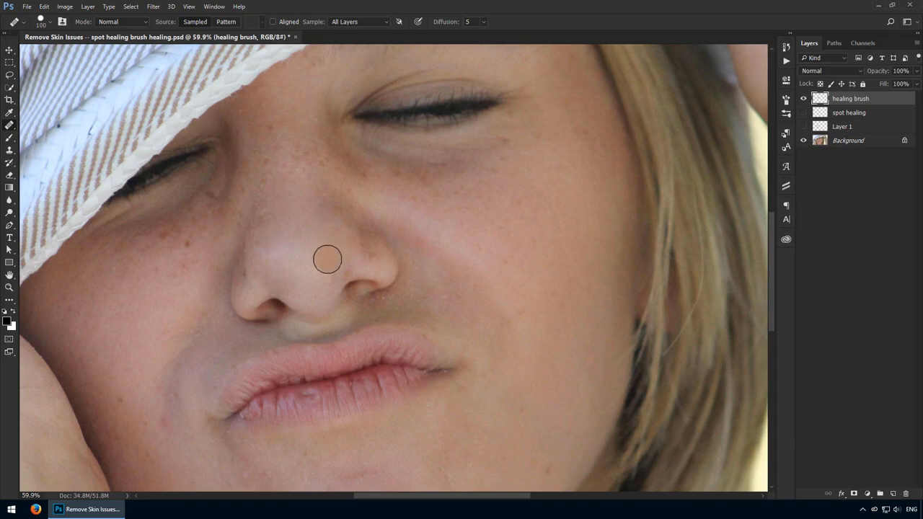
left_click(379, 257)
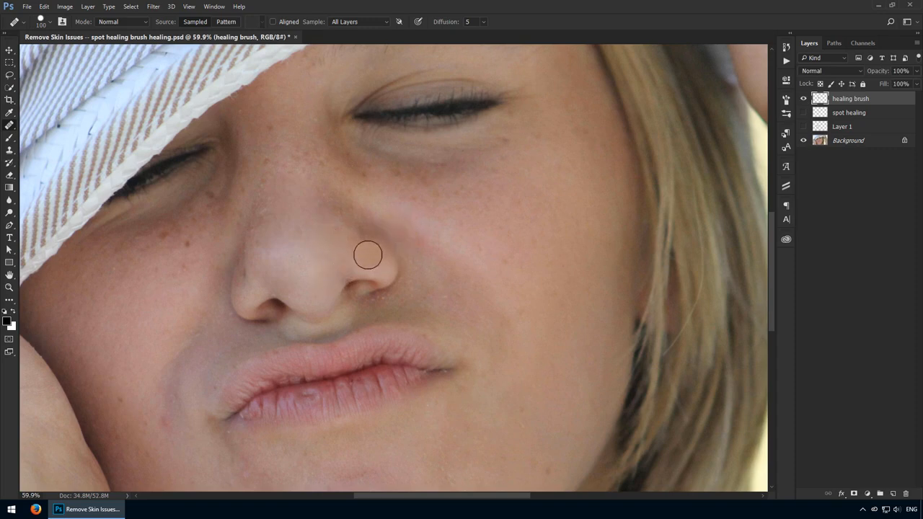
left_click(418, 299)
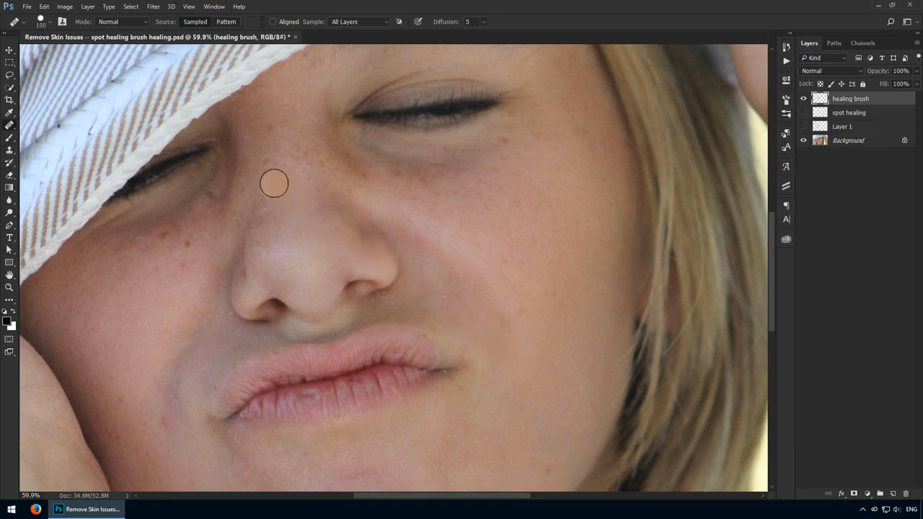
mouse_move(274, 183)
left_mouse_down()
mouse_move(269, 160)
mouse_move(280, 150)
mouse_move(277, 167)
mouse_move(293, 151)
left_mouse_up()
left_click(278, 151)
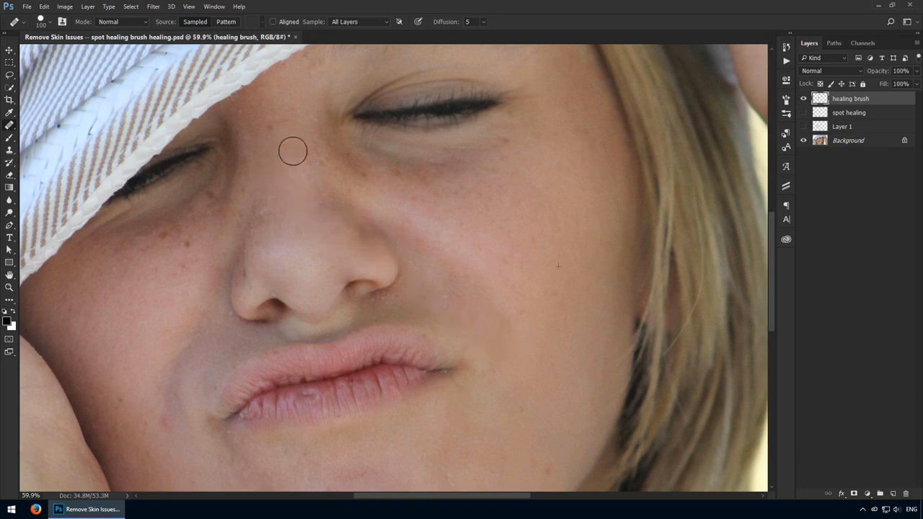
Step: Compare the whole portrait with and without the retouching on the healing brush layer
left_click(369, 358)
key("ctrl+0")
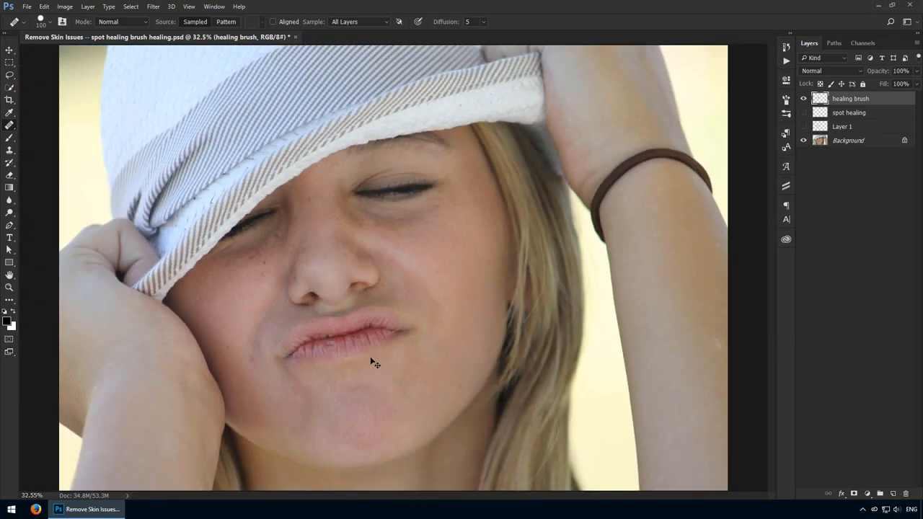
left_click(804, 98)
left_click(805, 98)
left_click(804, 100)
Step: Heal the reddish mark on the cheek near the left corner of the mouth with the Healing Brush
left_click_drag(301, 253, 311, 264)
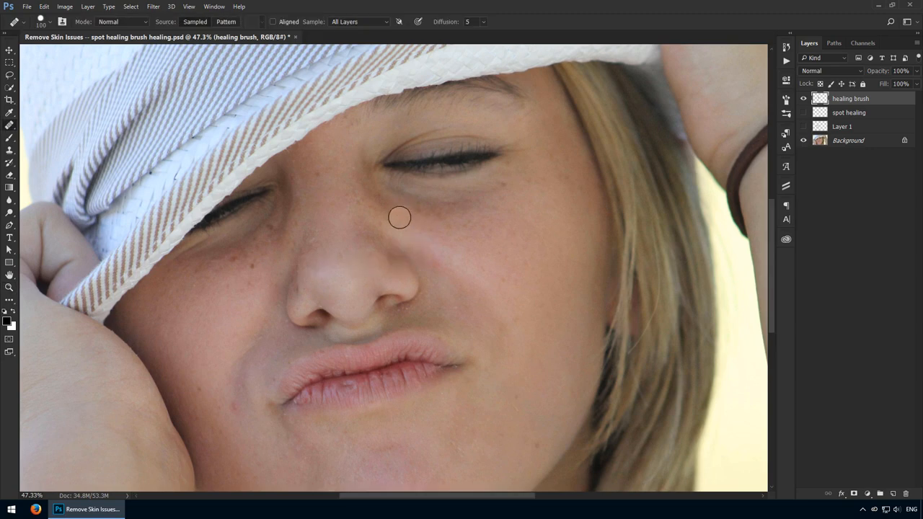
scroll(399, 216, "down", 2)
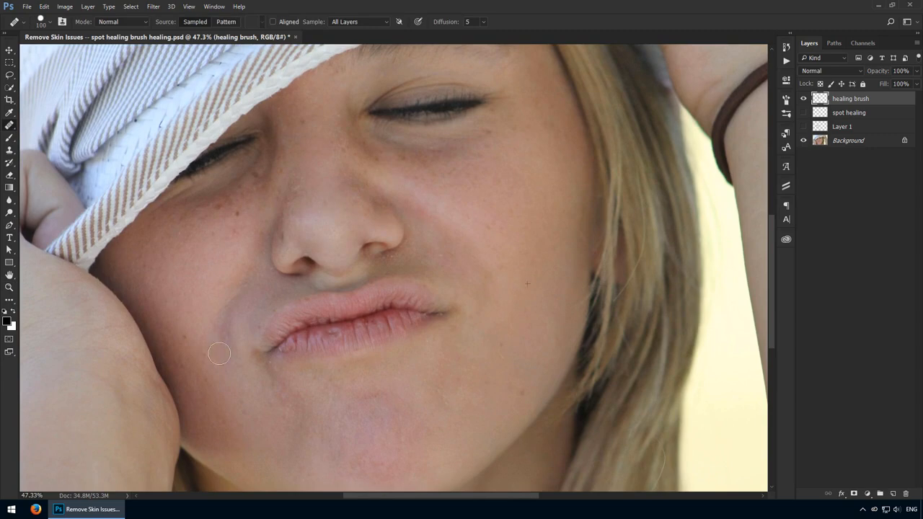
scroll(490, 275, "down", 1)
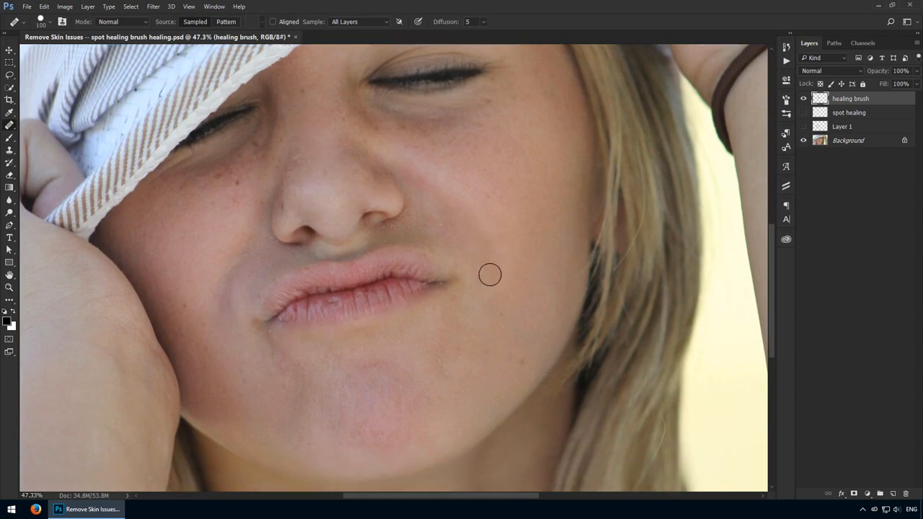
scroll(490, 275, "up", 1)
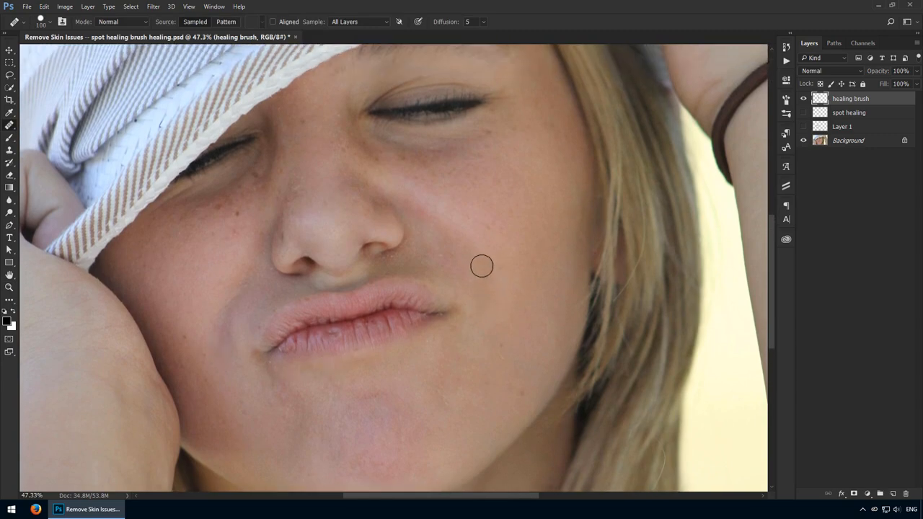
scroll(482, 266, "up", 1)
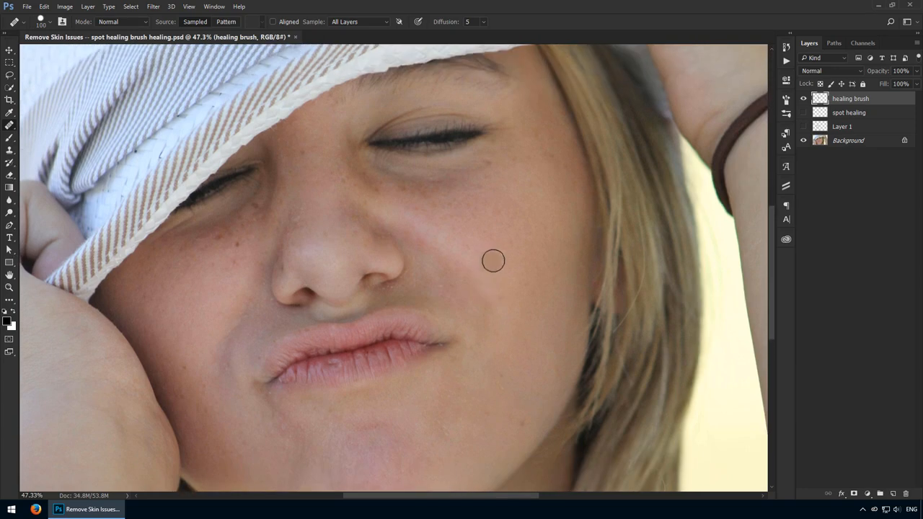
Step: Sample clean cheek skin and heal the small flakes between the right nostril and the upper lip
left_click(530, 243, "alt")
left_click(390, 291)
left_click_drag(434, 308, 468, 305)
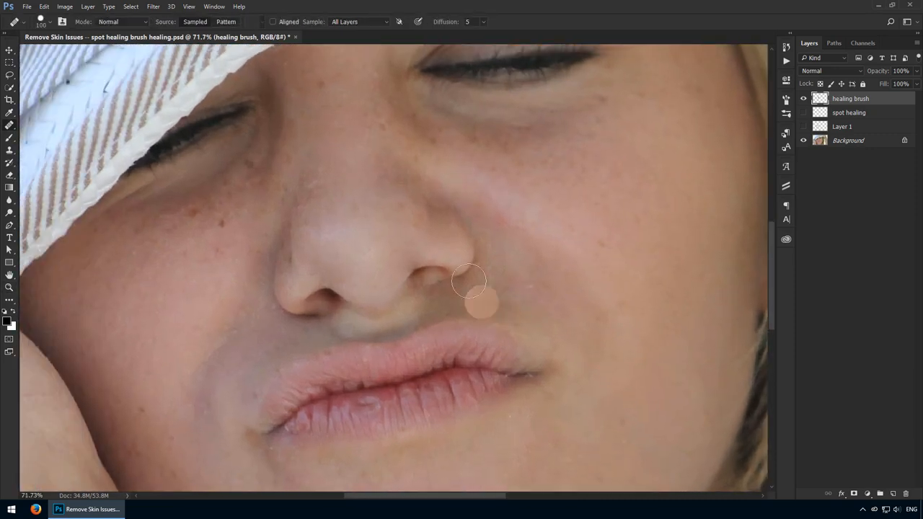
left_click_drag(440, 228, 425, 268)
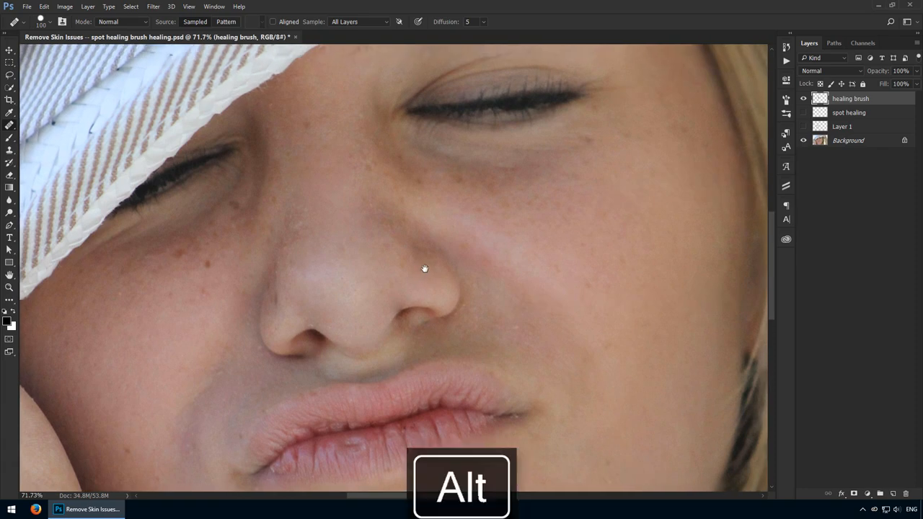
Step: Sample clean skin from the outer cheek, heal the area beside the right nostril and zoom out to the whole face
left_click(662, 225, "alt")
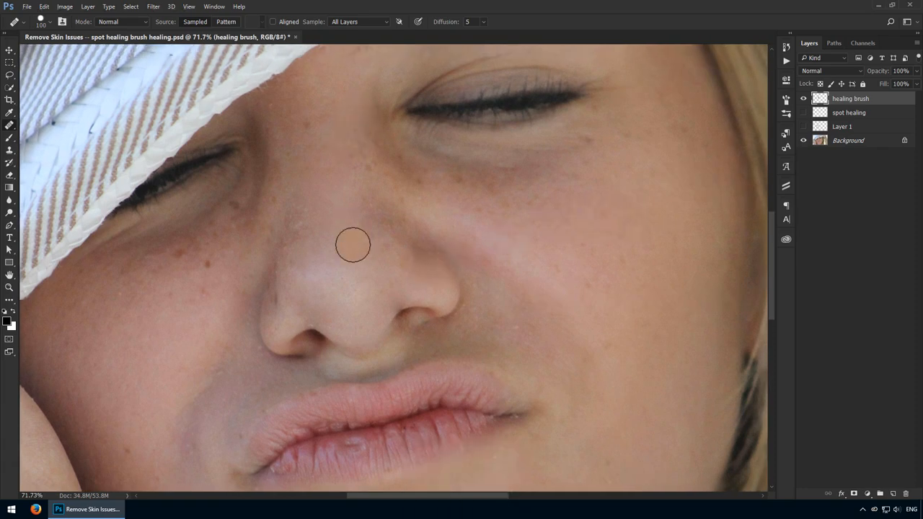
key("z")
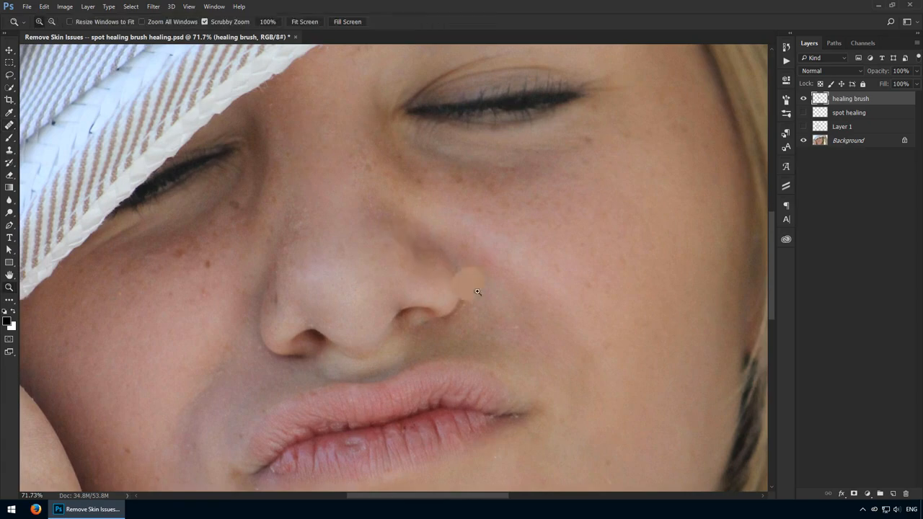
left_click(474, 289, "alt")
left_click(474, 289, "alt")
left_click(473, 289, "alt")
left_click_drag(454, 296, 357, 252)
left_click(371, 384, "ctrl")
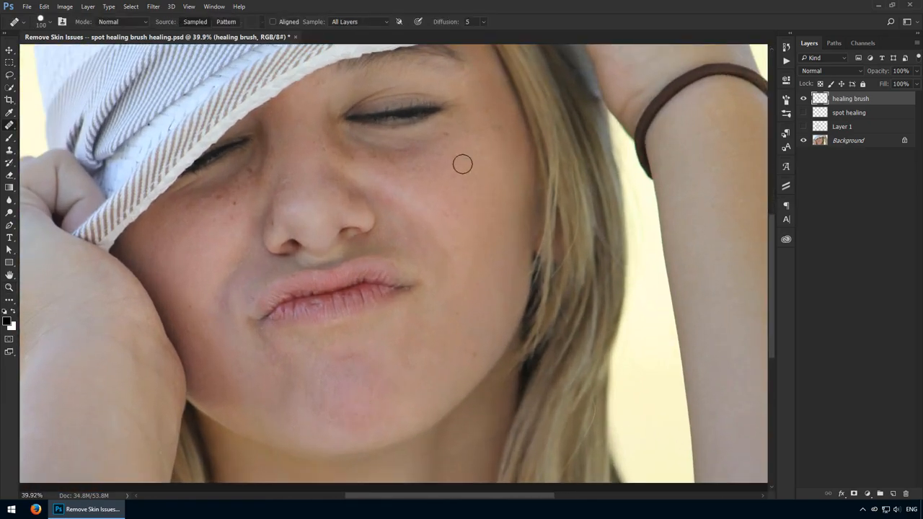
Step: Enlarge the Healing Brush to 200, try healing strokes across the chin and lower jaw, and undo the last stroke
key("bracketright")
key("bracketright")
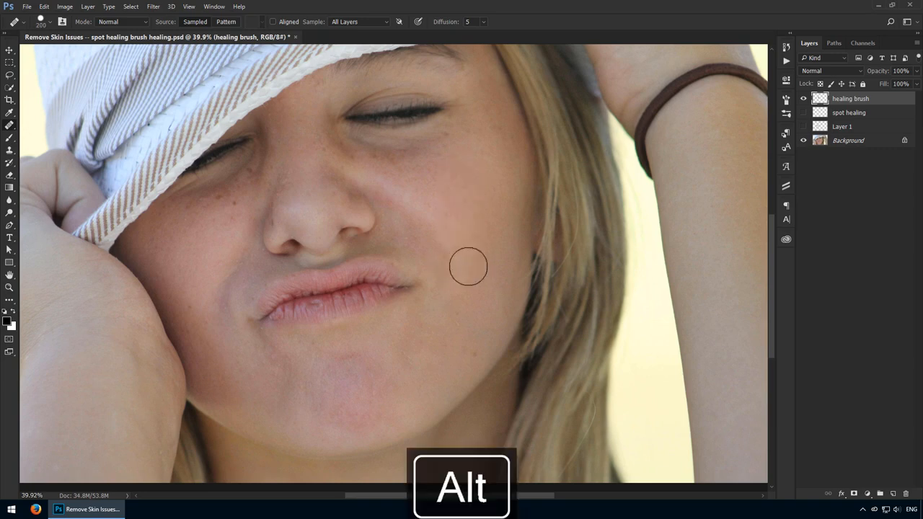
mouse_move(350, 420)
left_mouse_down()
mouse_move(400, 418)
mouse_move(415, 406)
mouse_move(409, 412)
mouse_move(422, 419)
left_mouse_up()
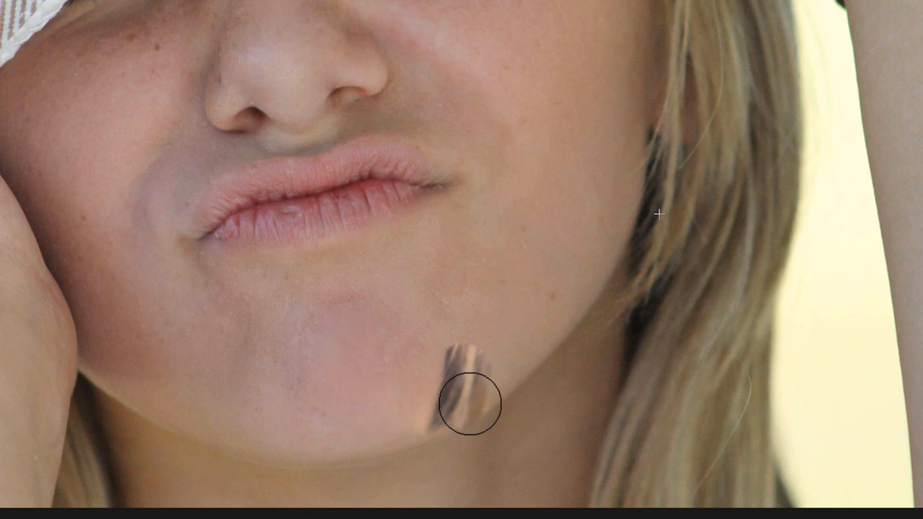
left_click_drag(470, 404, 465, 403)
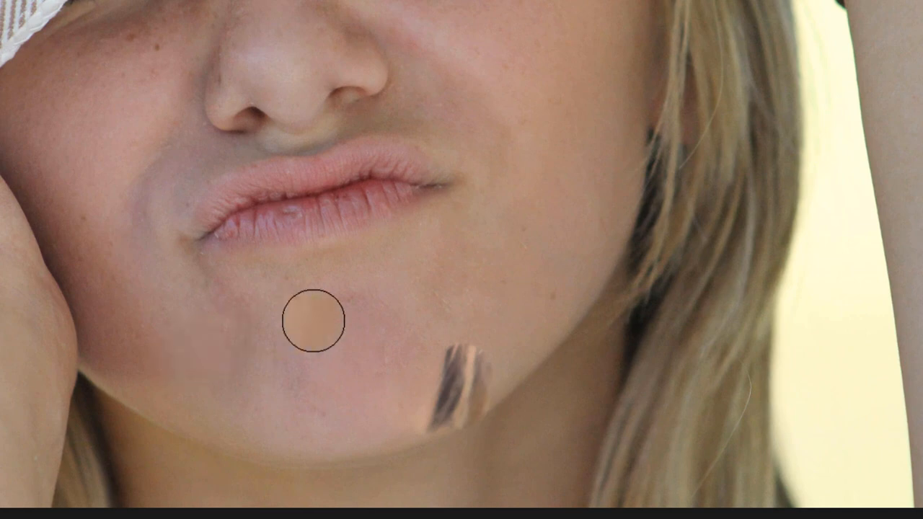
key("ctrl+z")
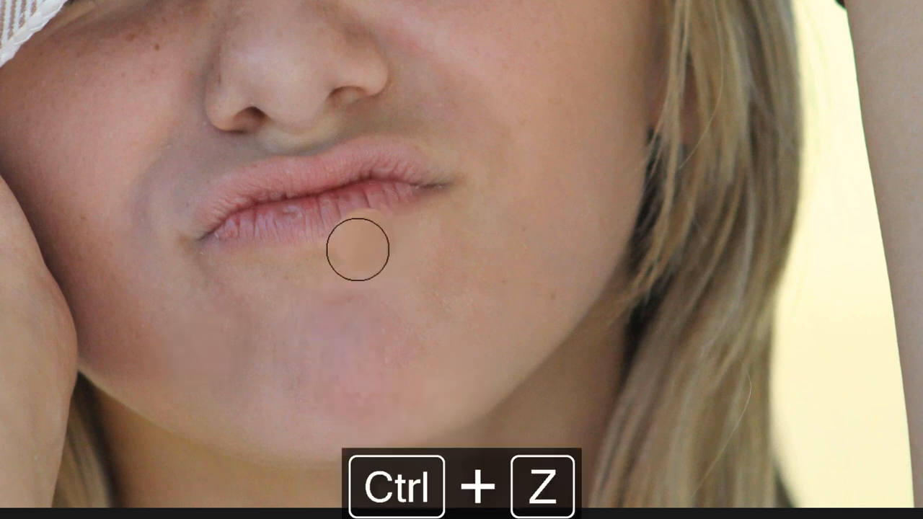
Step: Try a healing stroke from the chin up over the lower lip, undo it, and sample another source area
mouse_move(339, 317)
left_mouse_down()
mouse_move(346, 239)
mouse_move(362, 213)
left_mouse_up()
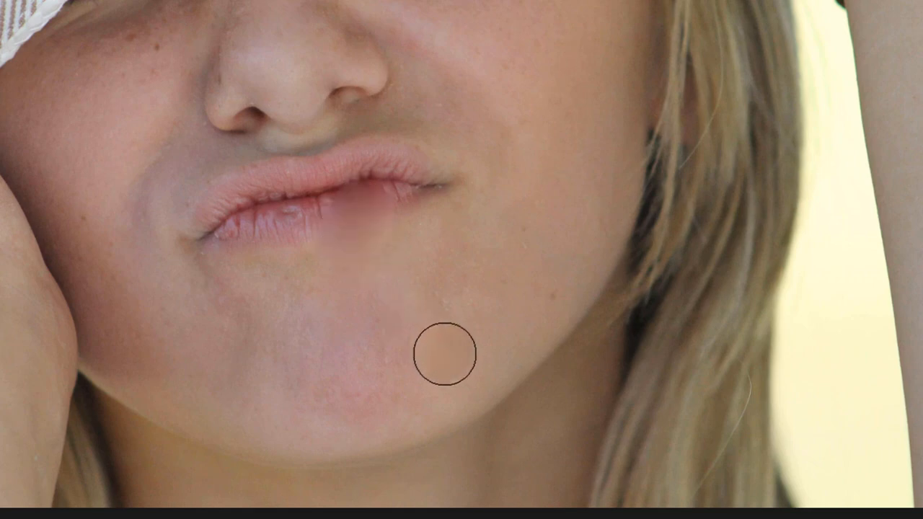
key("ctrl+z")
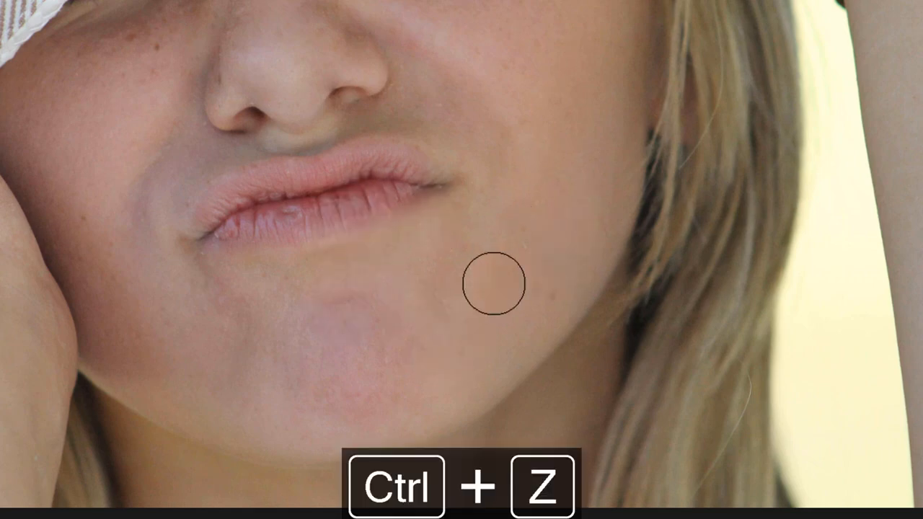
left_click(555, 55, "alt")
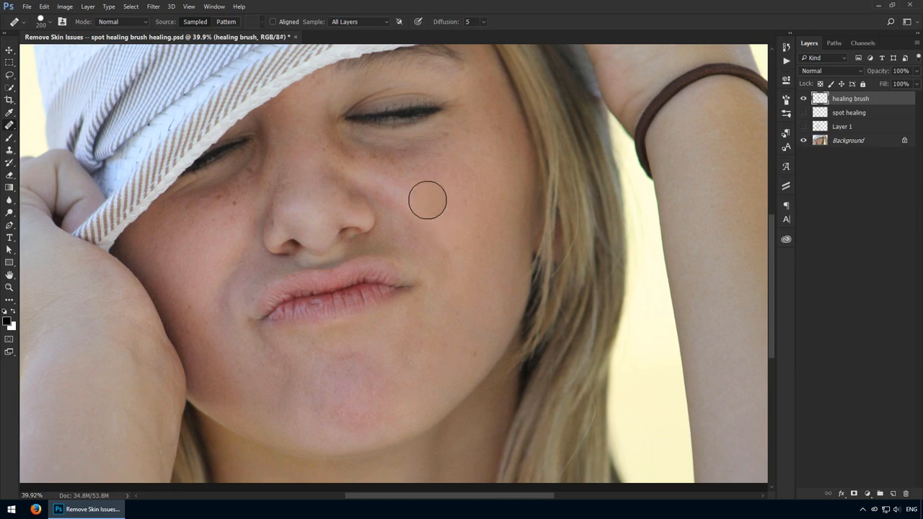
Step: Enlarge the Healing Brush to 500, sample the closed eye, try painting it onto the cheek and chin with Aligned off, and undo both strokes
key("bracketright")
key("bracketright")
key("bracketright")
key("bracketright")
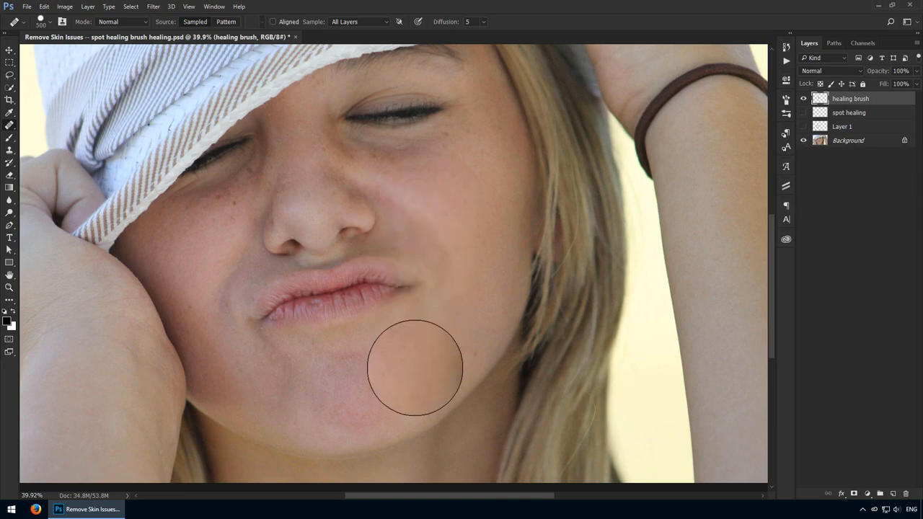
left_click(391, 111, "alt")
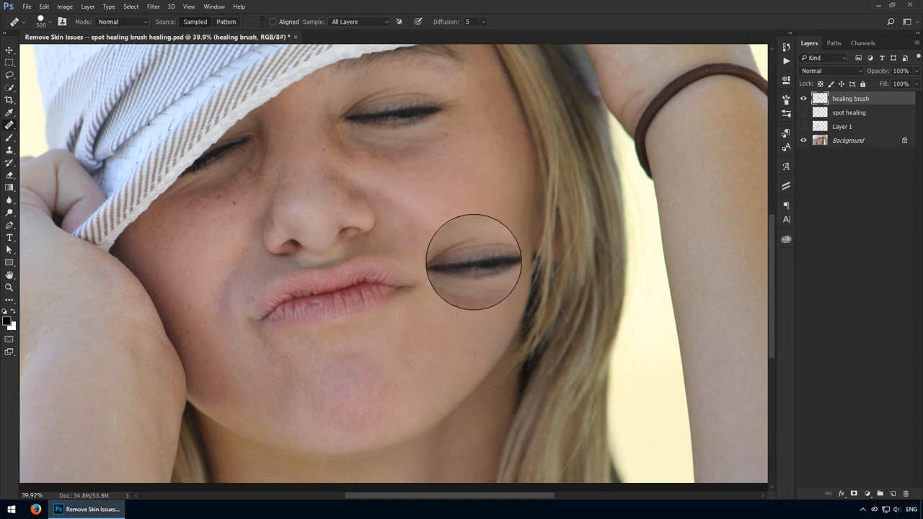
mouse_move(474, 261)
left_mouse_down()
mouse_move(470, 272)
mouse_move(480, 266)
mouse_move(452, 262)
mouse_move(478, 254)
mouse_move(463, 272)
left_mouse_up()
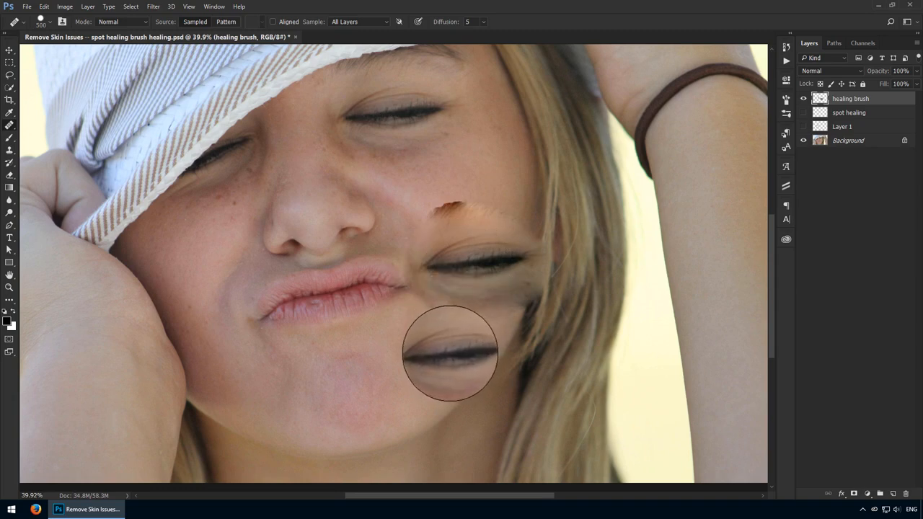
mouse_move(336, 391)
left_mouse_down()
mouse_move(357, 397)
mouse_move(324, 404)
mouse_move(335, 396)
left_mouse_up()
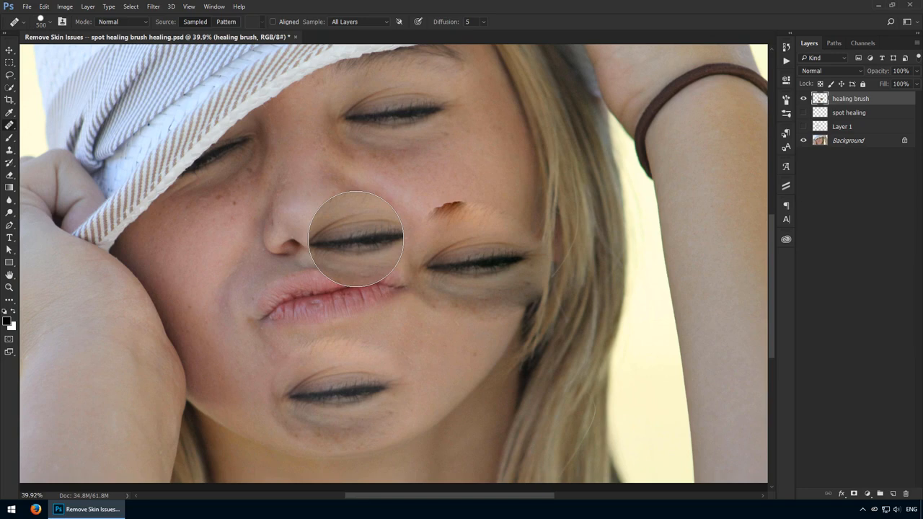
key("ctrl+alt+z")
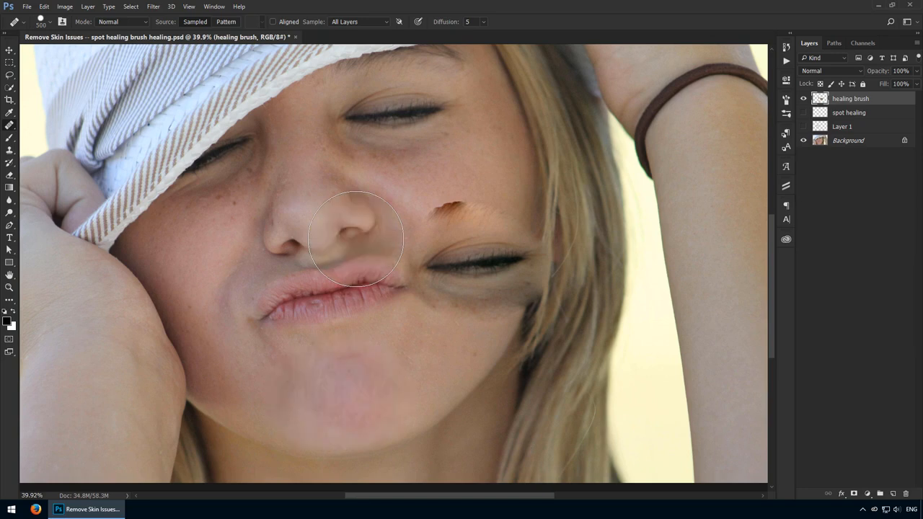
key("ctrl+alt+z")
Step: Turn on Aligned sampling, resample the closed eye and try separate strokes on the cheek and chin, finishing with the Move tool active
left_click(273, 22)
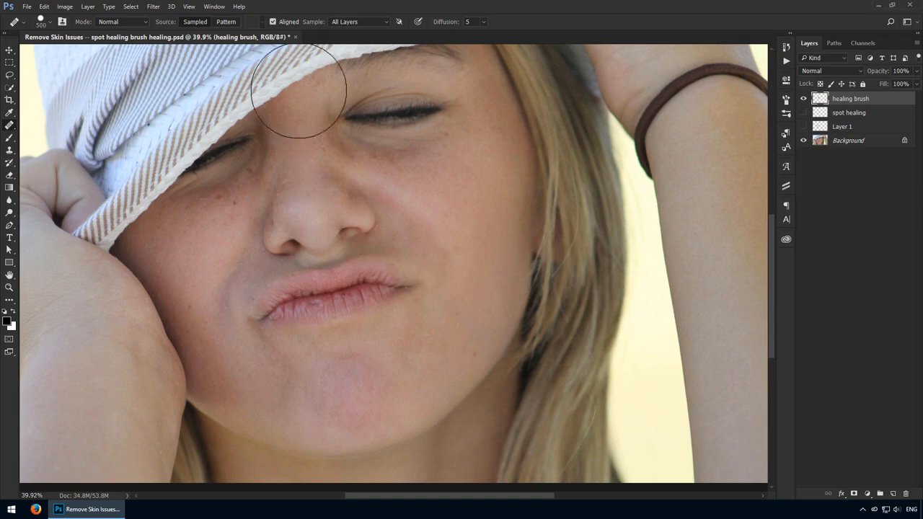
left_click(392, 109, "alt")
left_click_drag(446, 224, 478, 230)
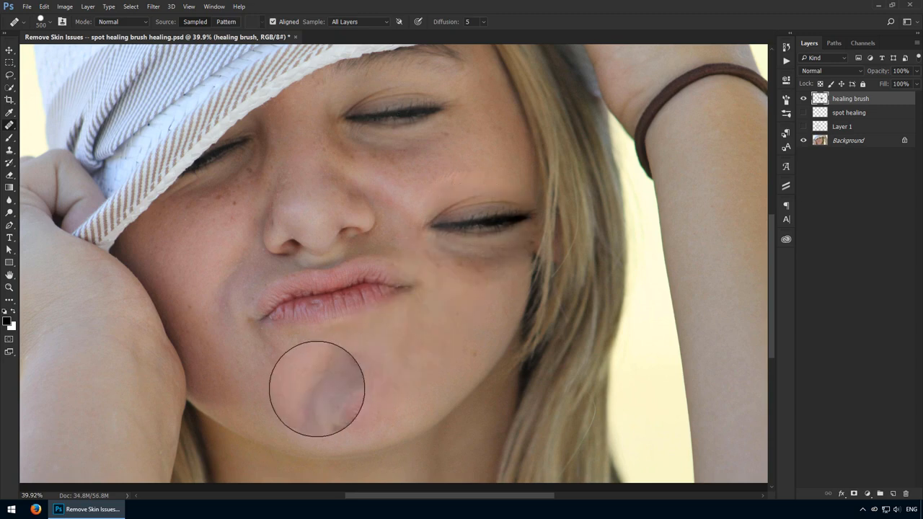
mouse_move(334, 389)
left_mouse_down()
mouse_move(377, 386)
mouse_move(351, 401)
mouse_move(353, 384)
mouse_move(361, 396)
mouse_move(354, 382)
mouse_move(398, 377)
mouse_move(368, 376)
mouse_move(401, 365)
mouse_move(384, 360)
mouse_move(415, 361)
mouse_move(410, 366)
mouse_move(396, 342)
mouse_move(411, 356)
mouse_move(396, 338)
mouse_move(408, 334)
mouse_move(404, 342)
mouse_move(394, 334)
mouse_move(440, 326)
mouse_move(419, 337)
mouse_move(438, 344)
mouse_move(385, 328)
mouse_move(317, 375)
left_mouse_up()
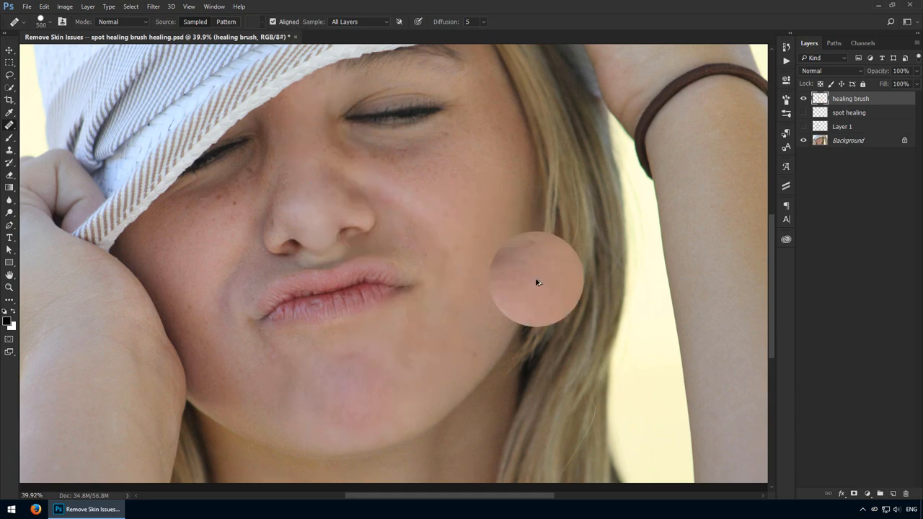
key("v")
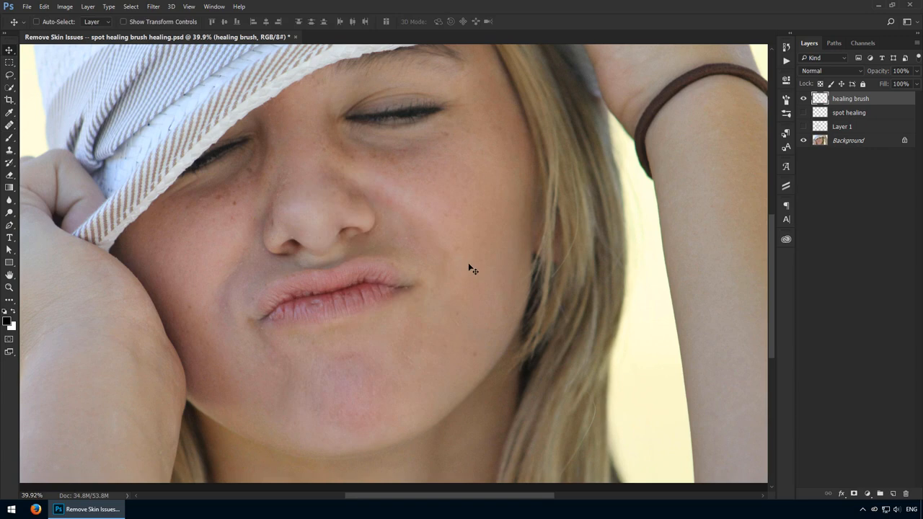
left_click_drag(447, 220, 470, 262)
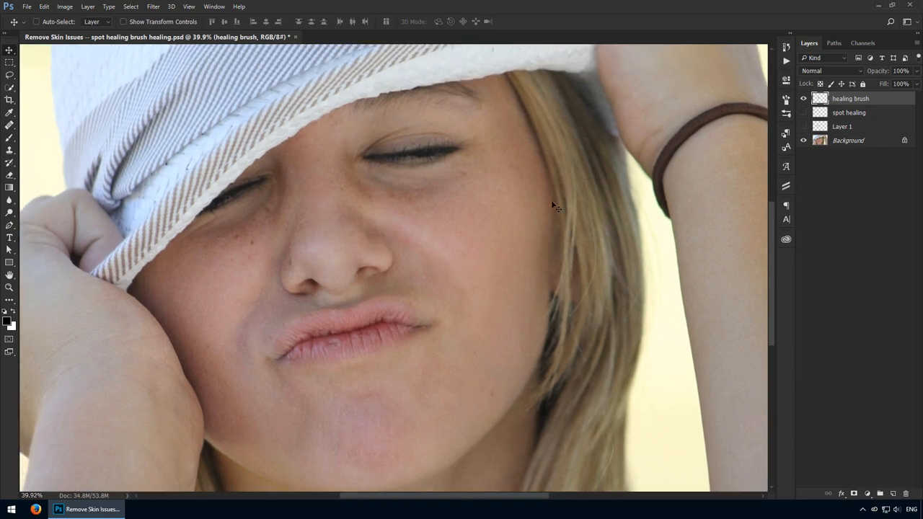